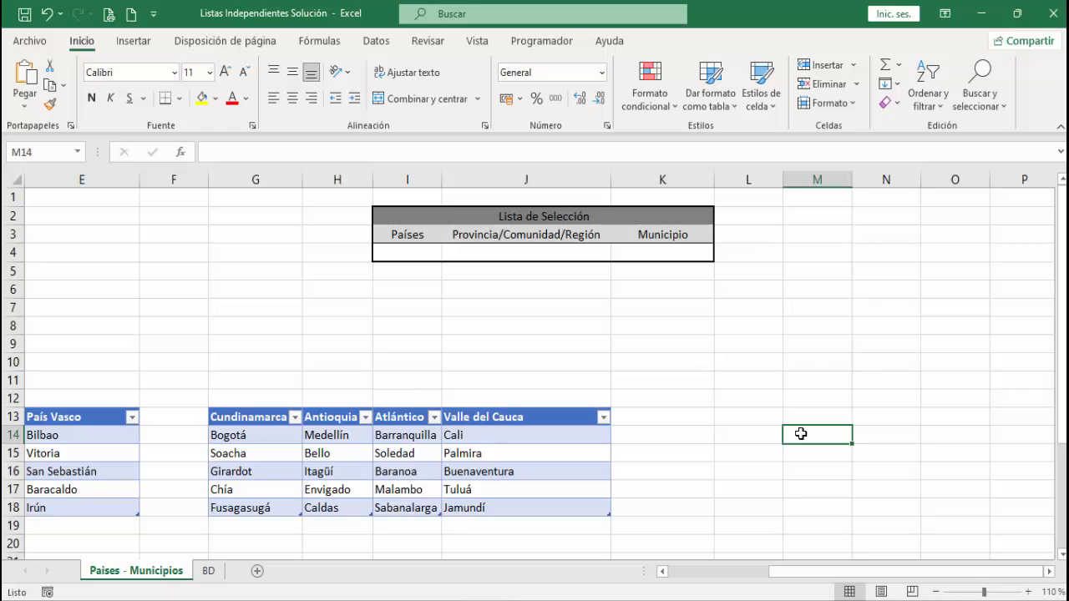
- Fill row 4 of the Lista de Selección with México, Ciudad_México and Miguel Hidalgo from the dependent dropdown lists
click(407, 254)
click(447, 256)
click(423, 292)
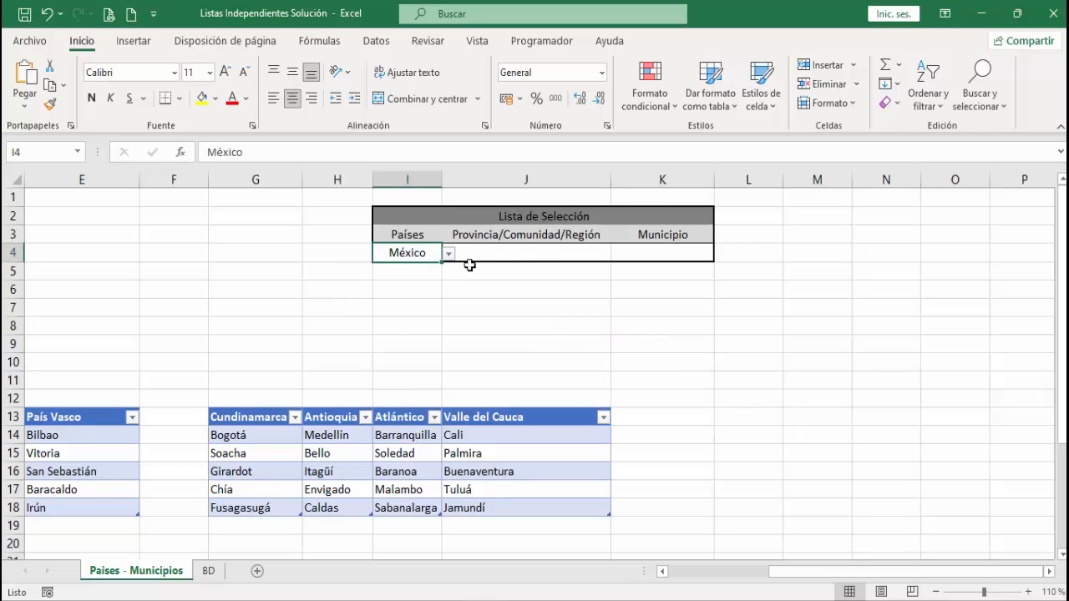
click(534, 254)
click(616, 255)
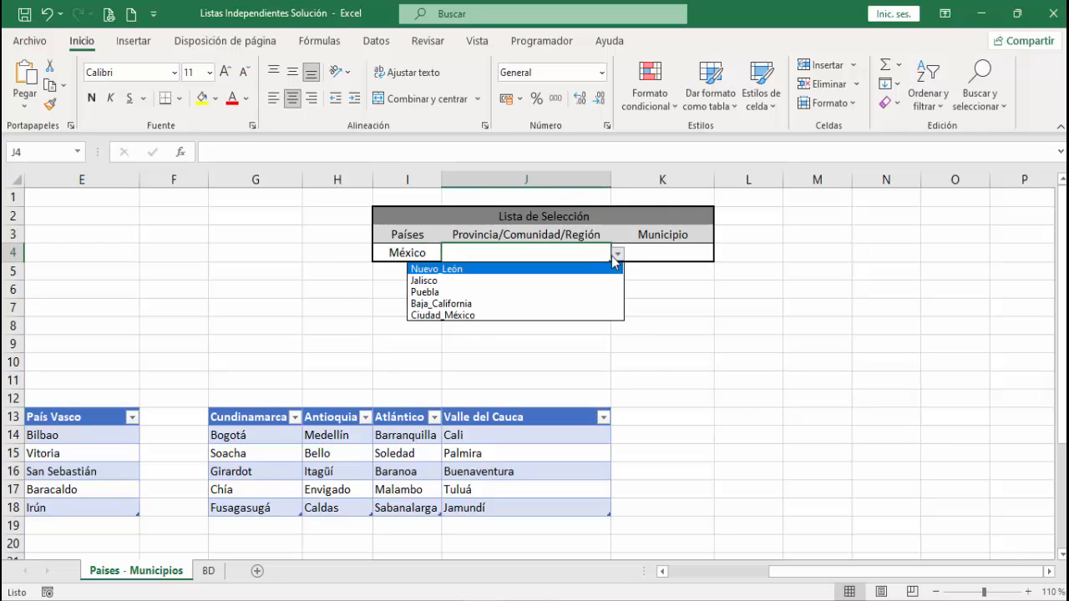
click(482, 318)
click(652, 255)
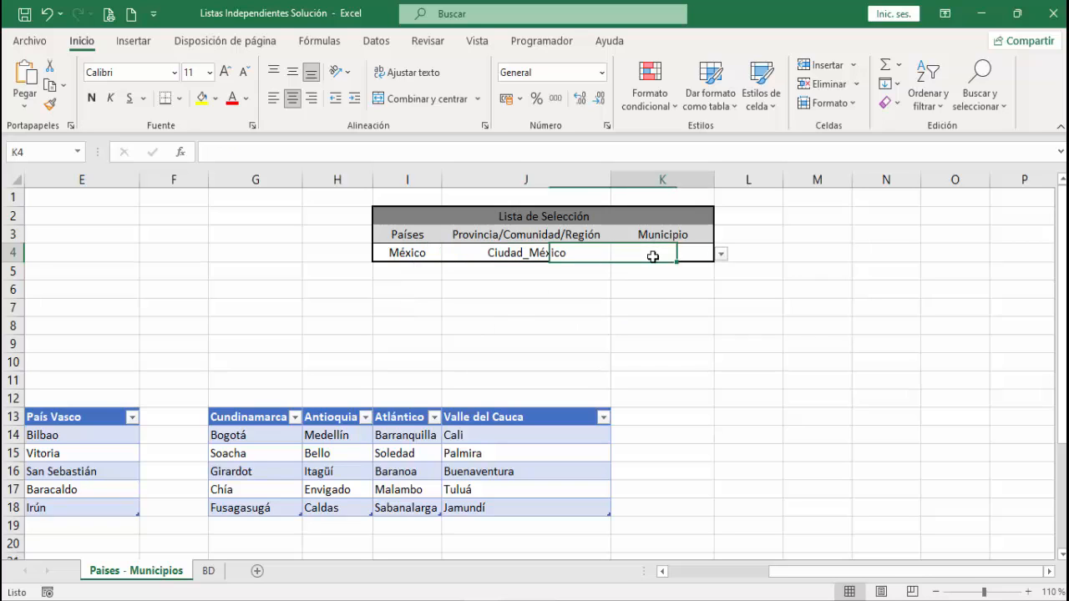
click(722, 257)
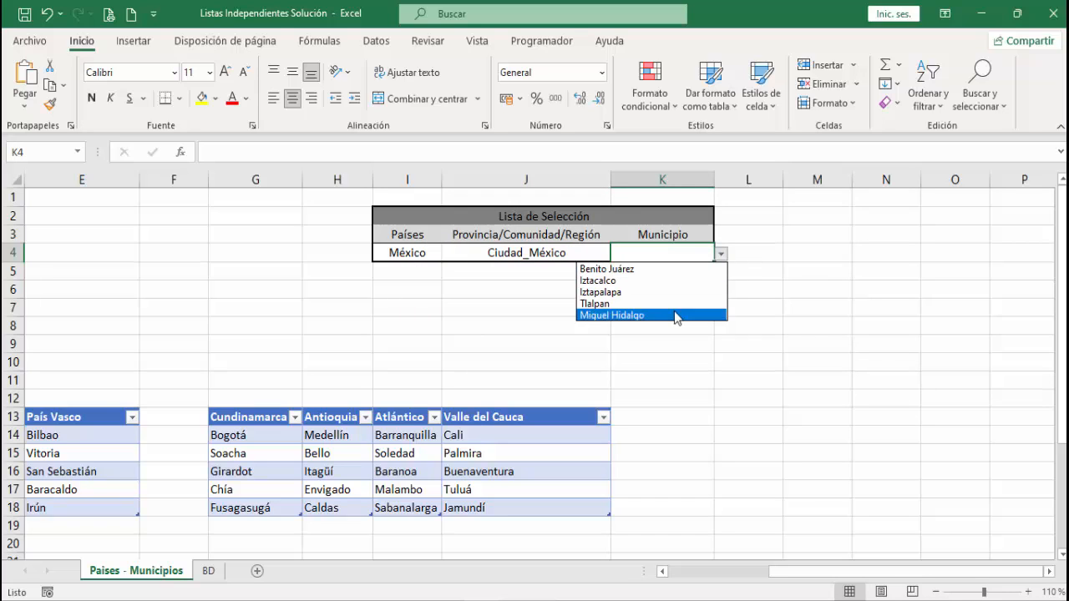
click(673, 312)
- Change the country in the Lista de Selección to Colombia
click(431, 254)
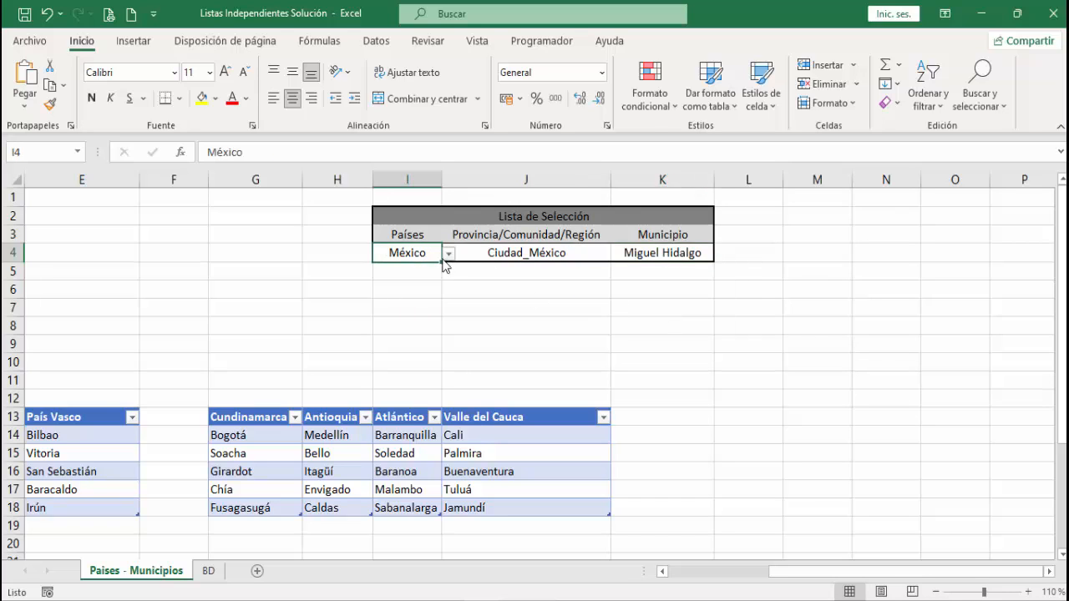
click(449, 254)
click(417, 286)
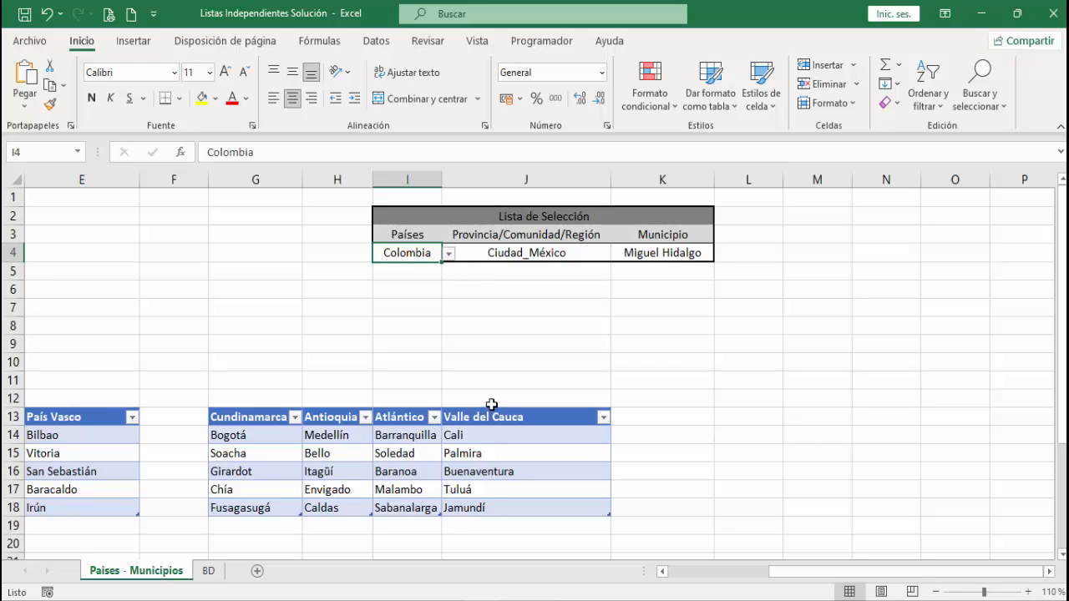
- On the BD sheet, set the País of the 21/07/2022 record to España
click(209, 572)
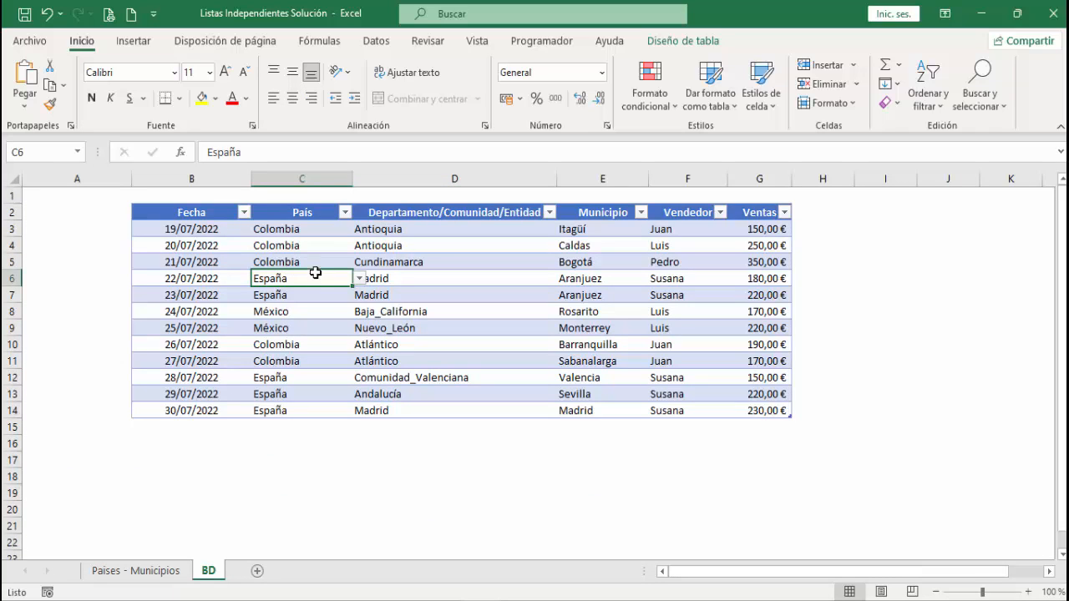
click(315, 263)
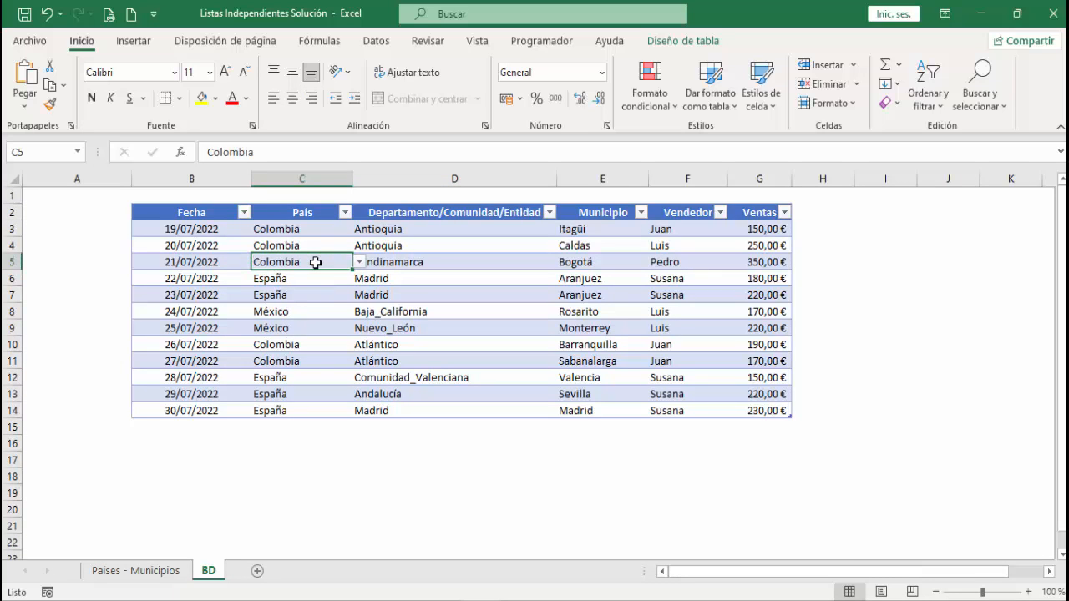
click(359, 261)
click(317, 276)
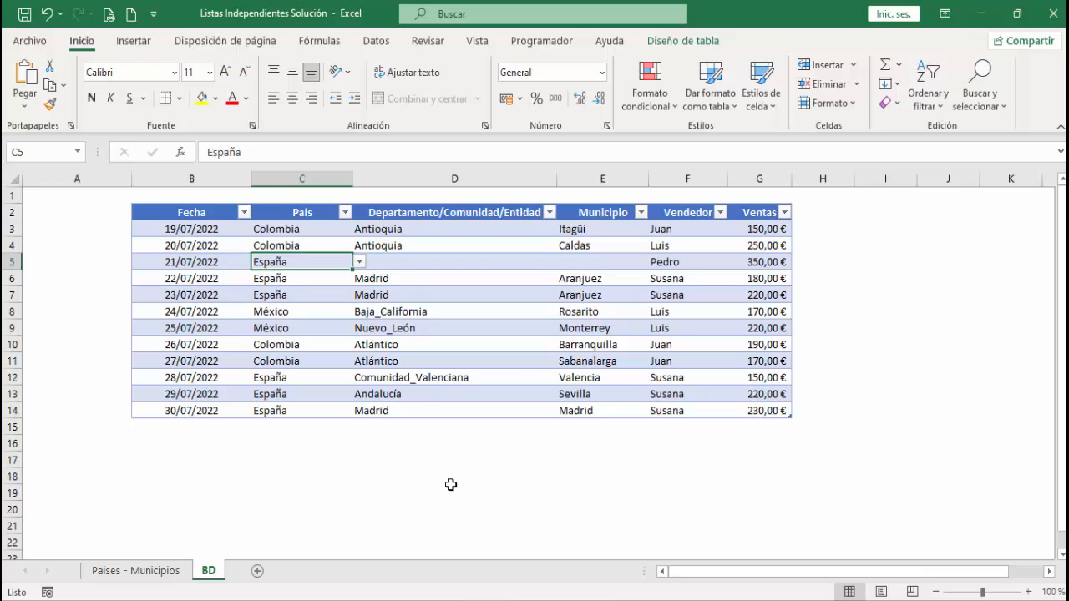
- Choose Cataluña as the community and Tarragona as the municipality for the 21/07/2022 record
click(503, 263)
click(565, 264)
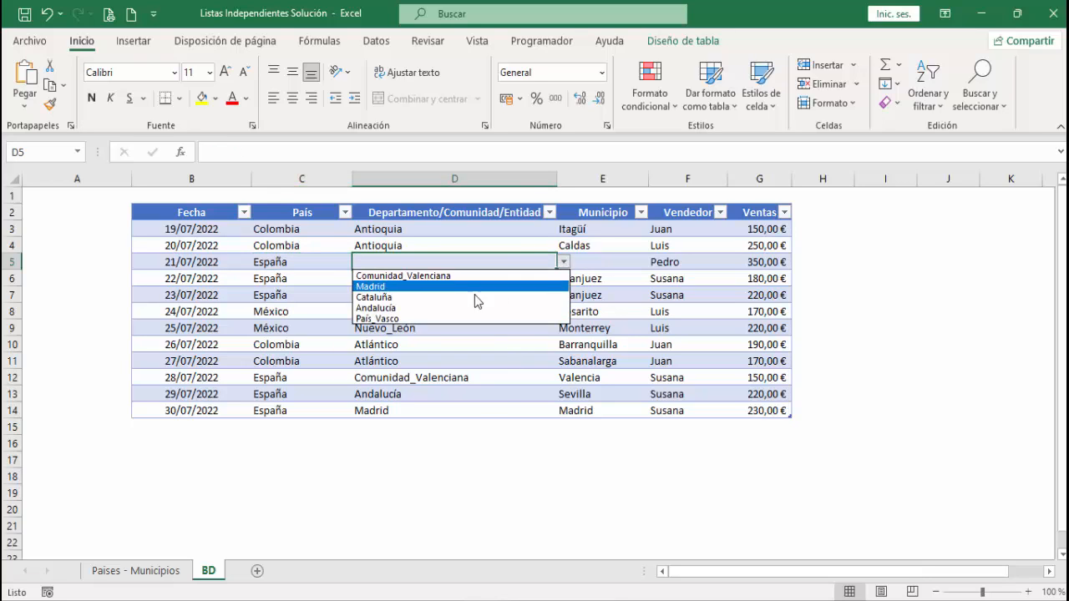
click(477, 293)
click(618, 262)
click(659, 263)
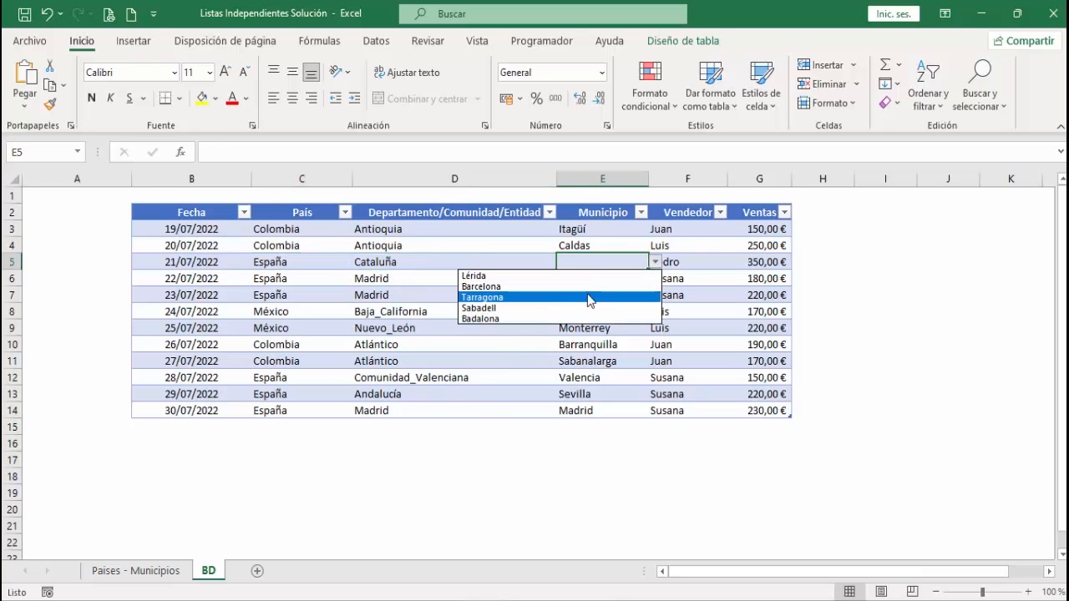
click(587, 298)
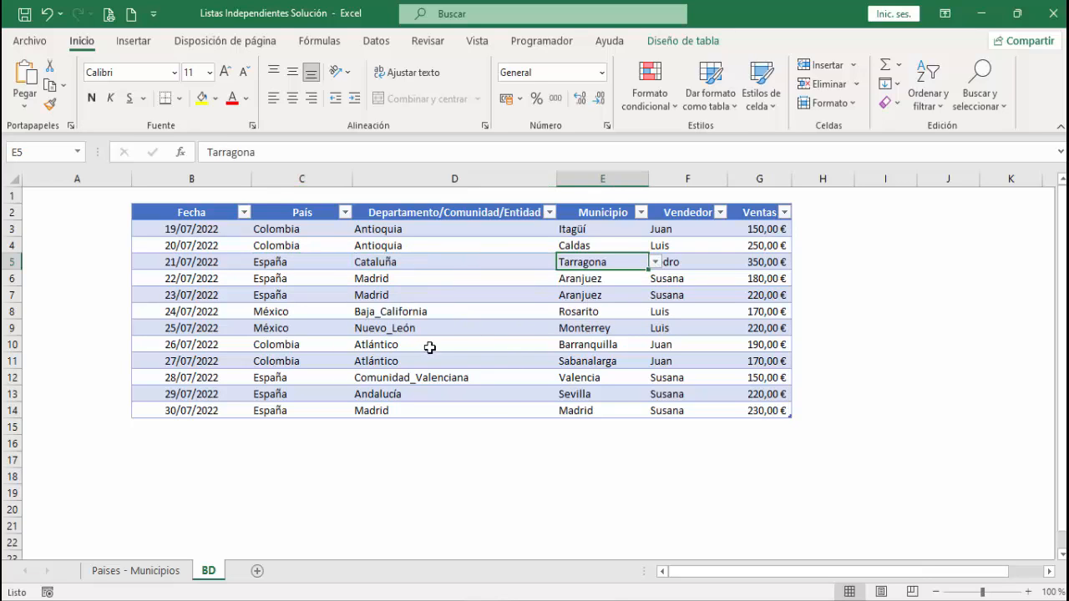
- Set the 21/07/2022 record's community to Andalucía and its municipality to Córdoba
click(410, 265)
click(564, 262)
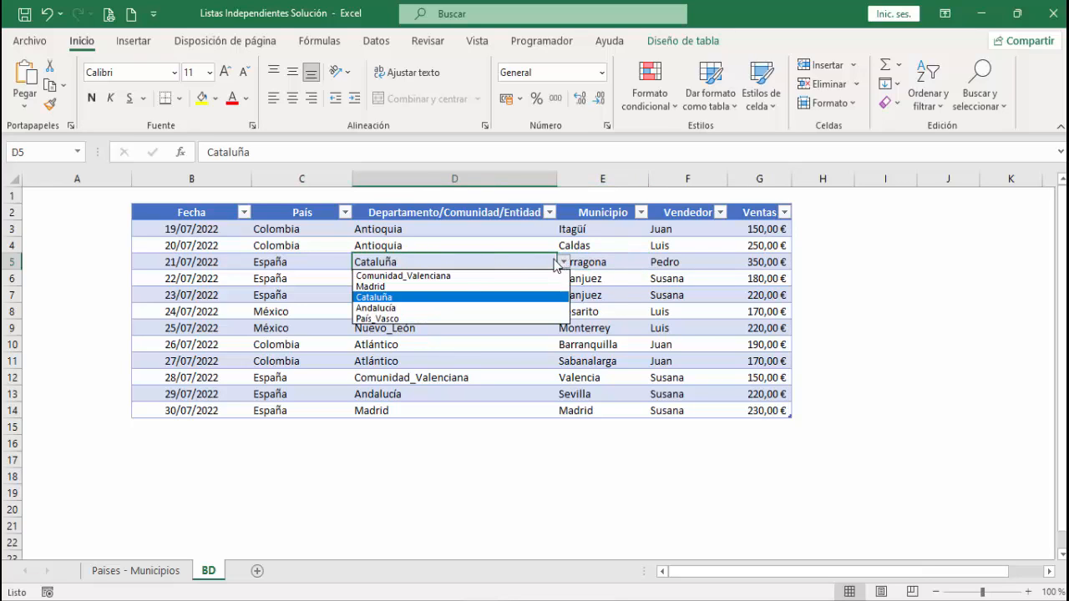
click(424, 306)
click(601, 261)
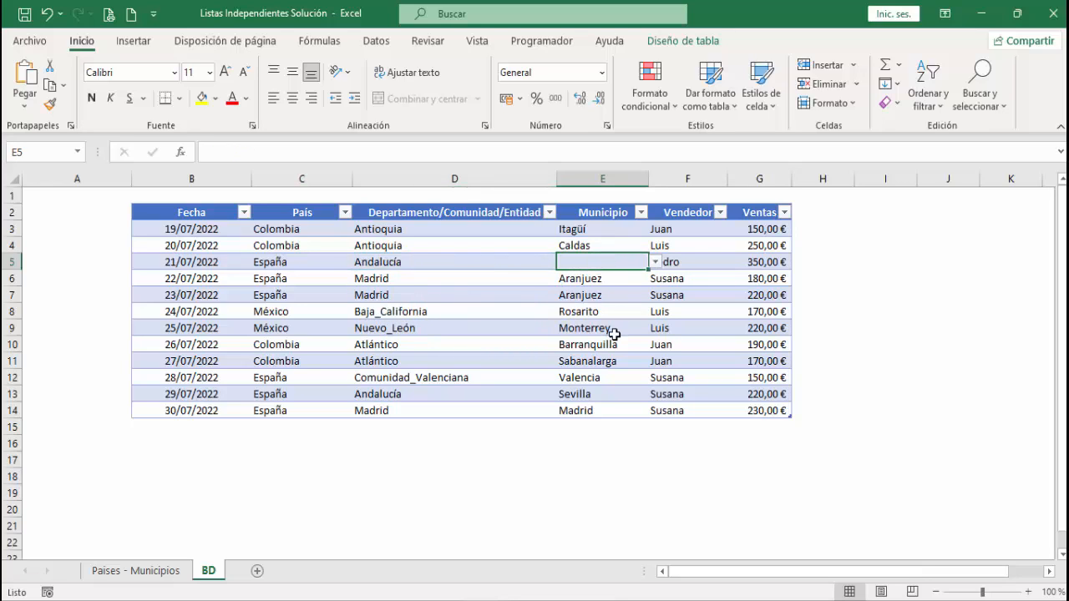
click(656, 262)
click(598, 297)
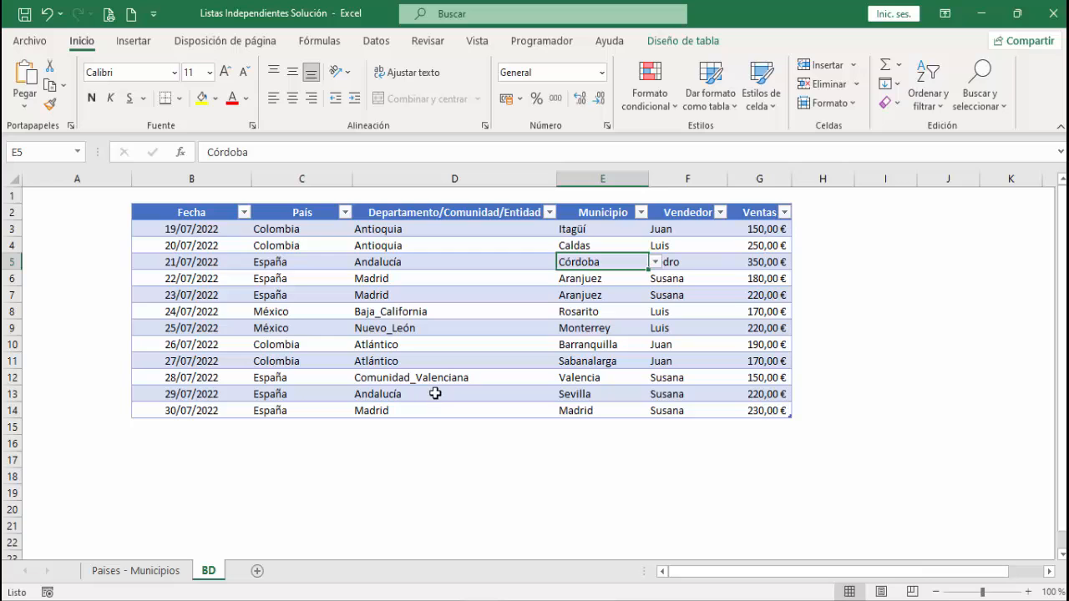
- Switch to the workbook "Listas Independientes Varios Niveles- Borrar Registros" and select the first empty Fecha cell, B3
mouse_move(485, 597)
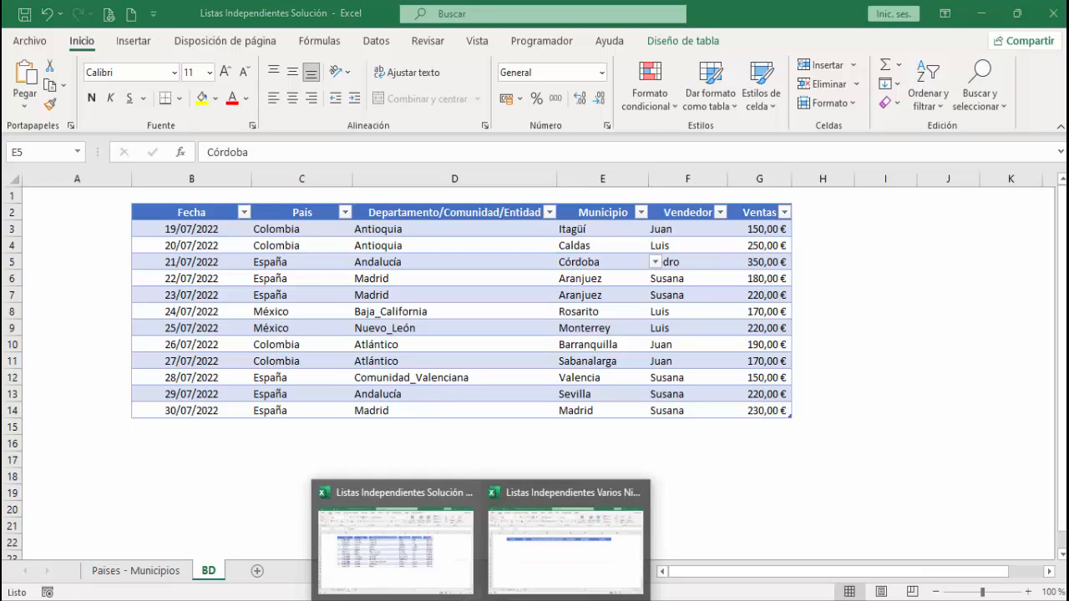
click(539, 556)
click(179, 252)
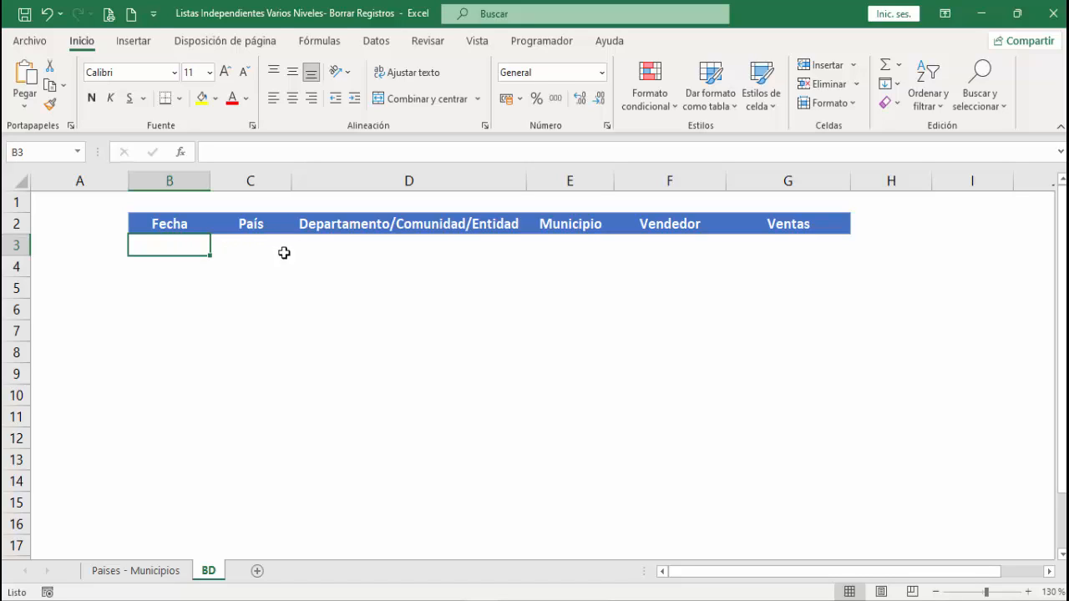
- Add a list data validation to C3 under País, using A2:A4 of the Paises - Municipios sheet as source, and check its dropdown
click(252, 248)
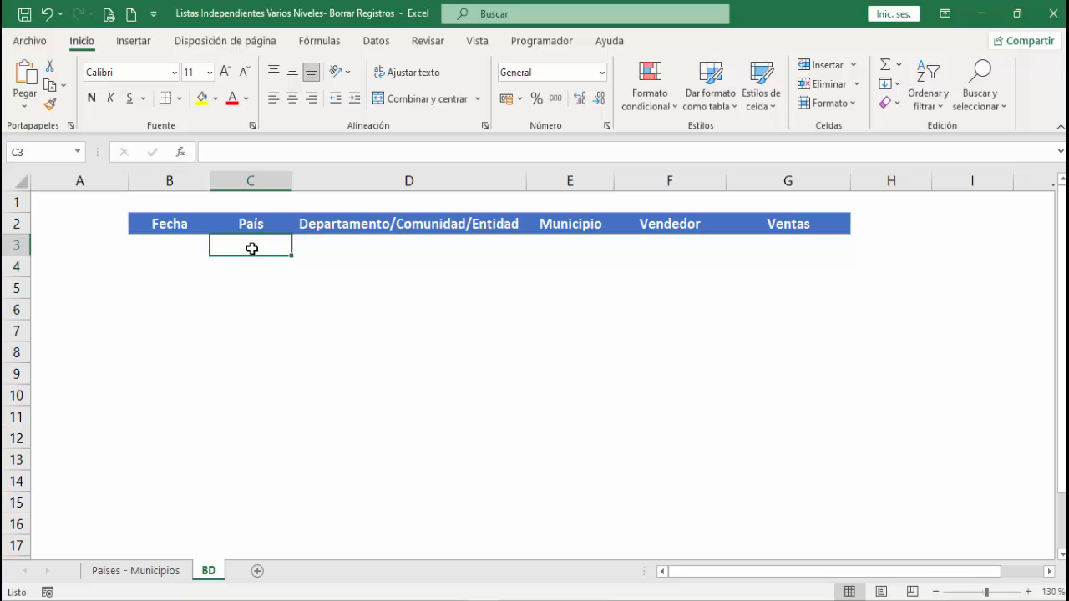
click(386, 41)
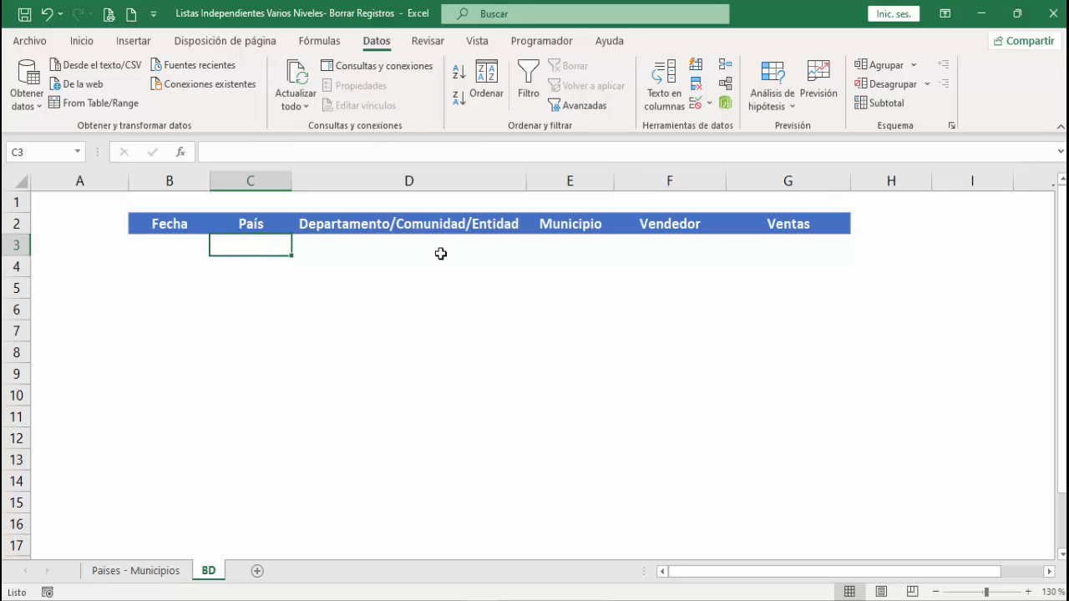
click(695, 103)
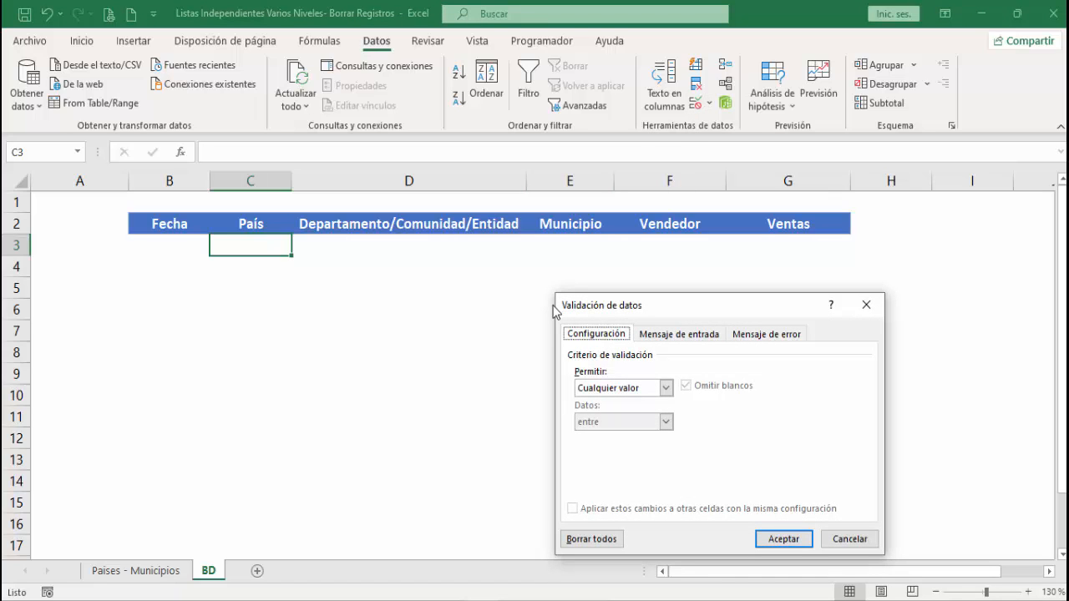
click(665, 388)
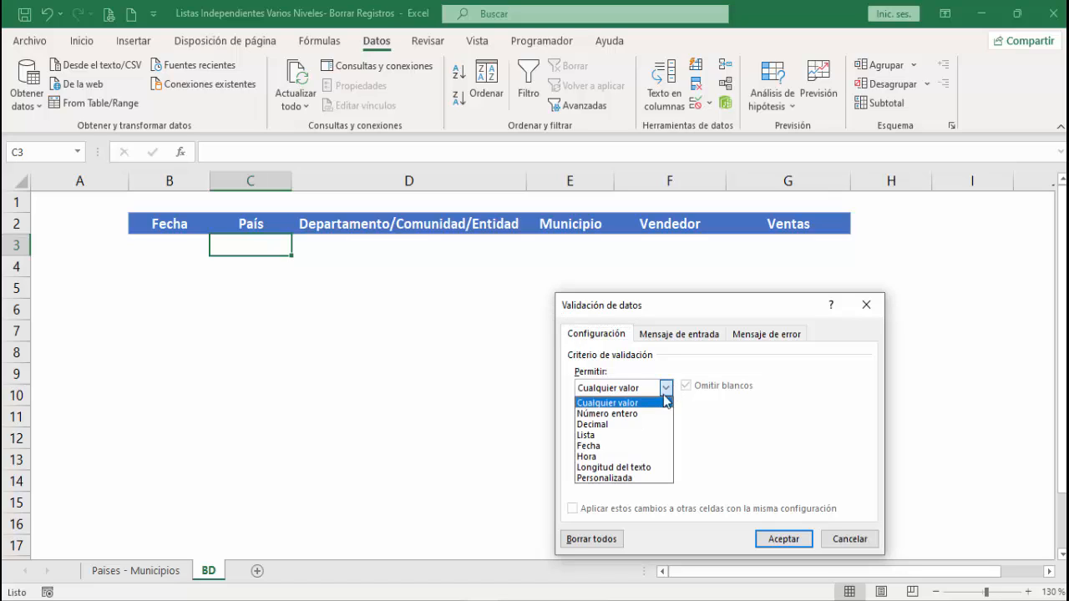
click(621, 435)
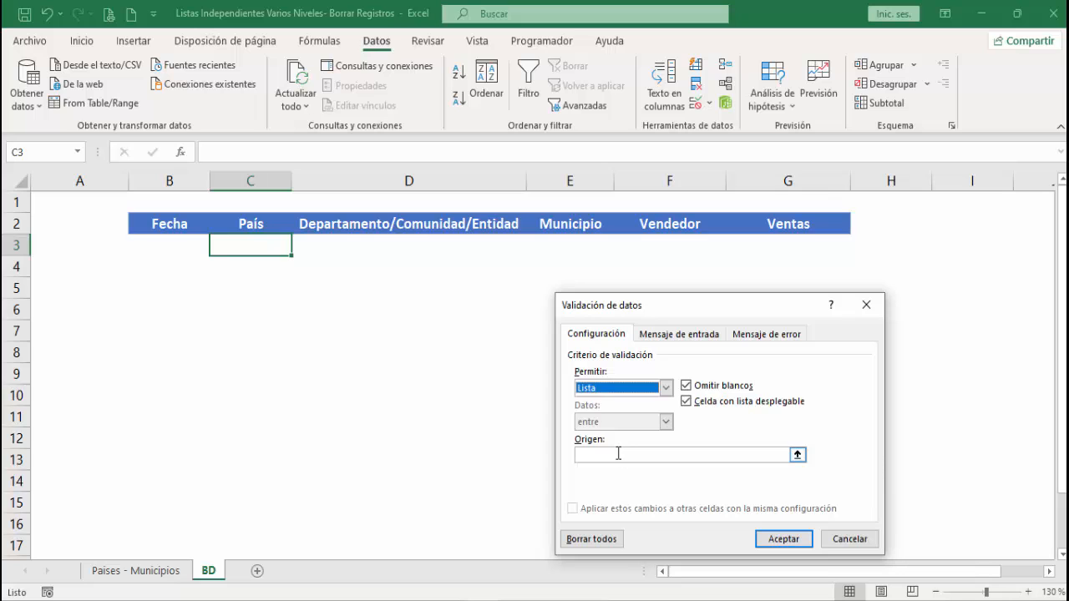
click(618, 454)
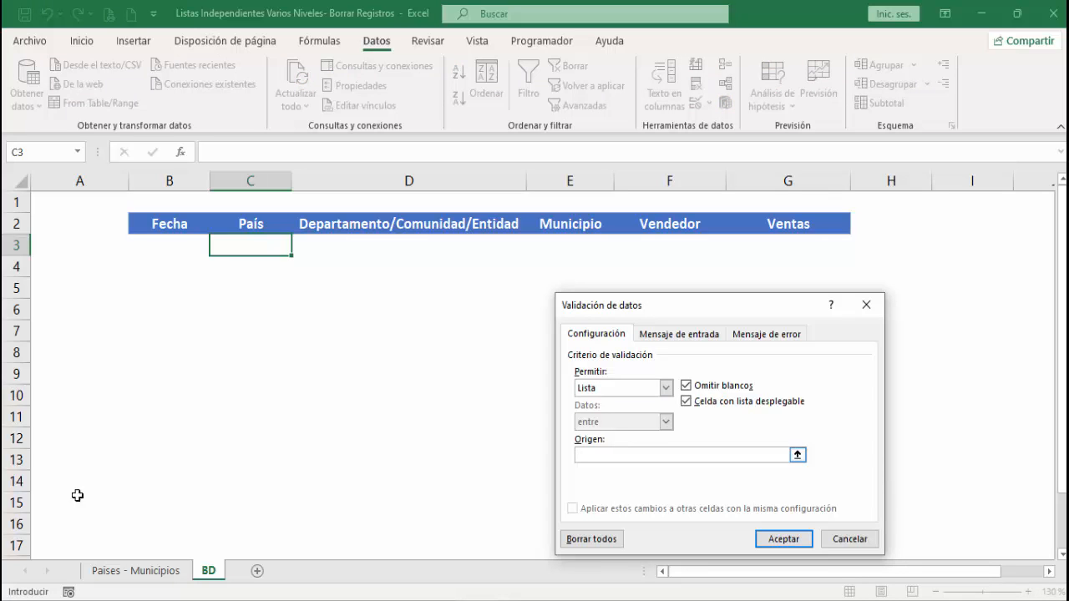
click(125, 571)
drag(72, 214, 74, 250)
click(781, 539)
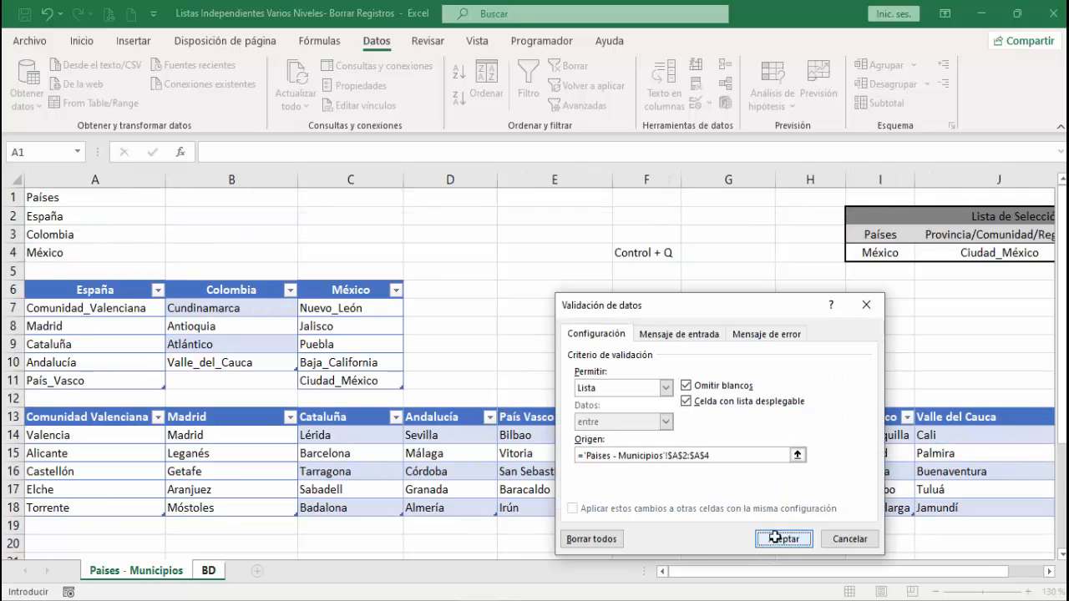
click(298, 248)
click(298, 247)
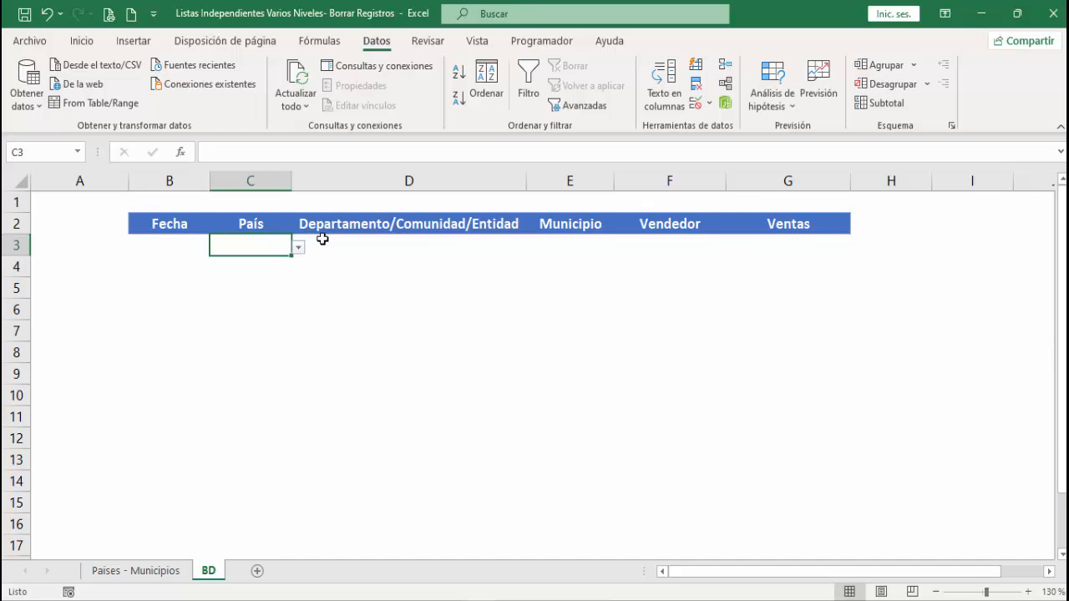
- Add a list data validation to D3 under Departamento/Comunidad/Entidad with the source =indirecto($C3), accepting the source error warning
click(335, 241)
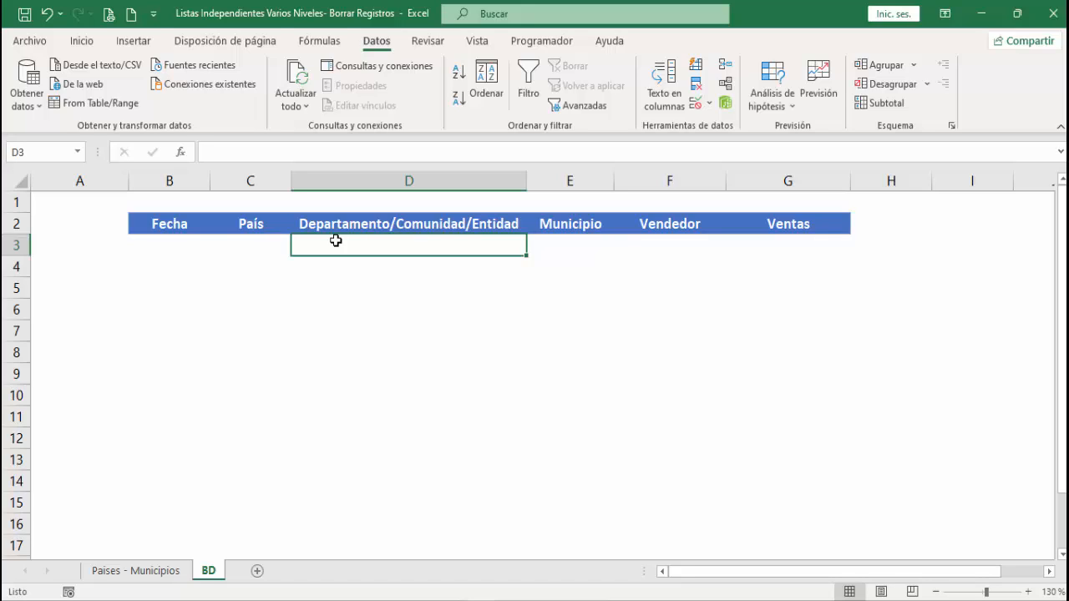
click(697, 104)
click(627, 390)
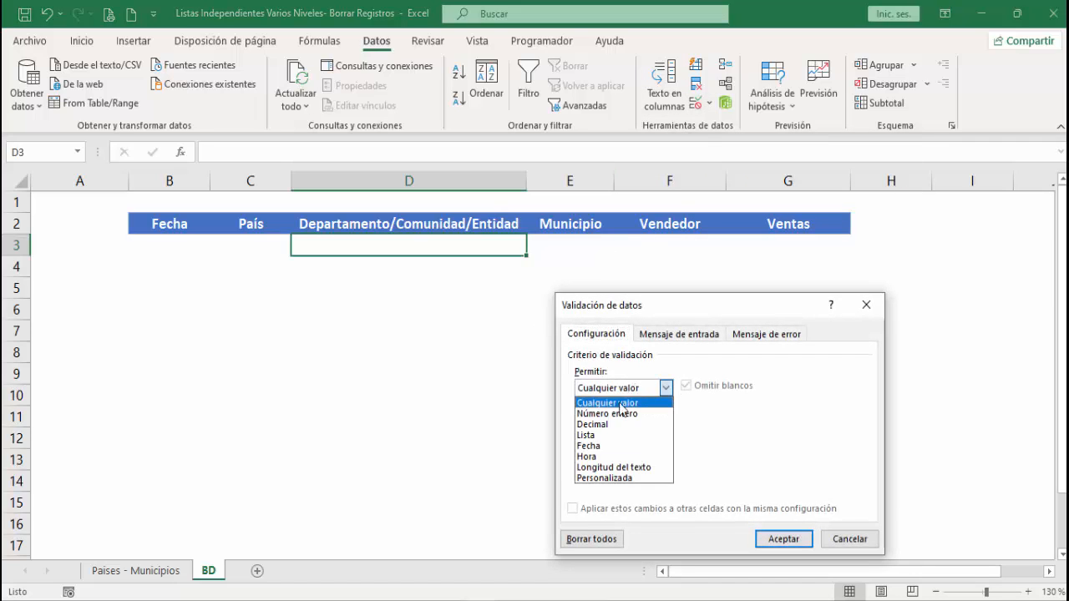
click(594, 435)
click(606, 454)
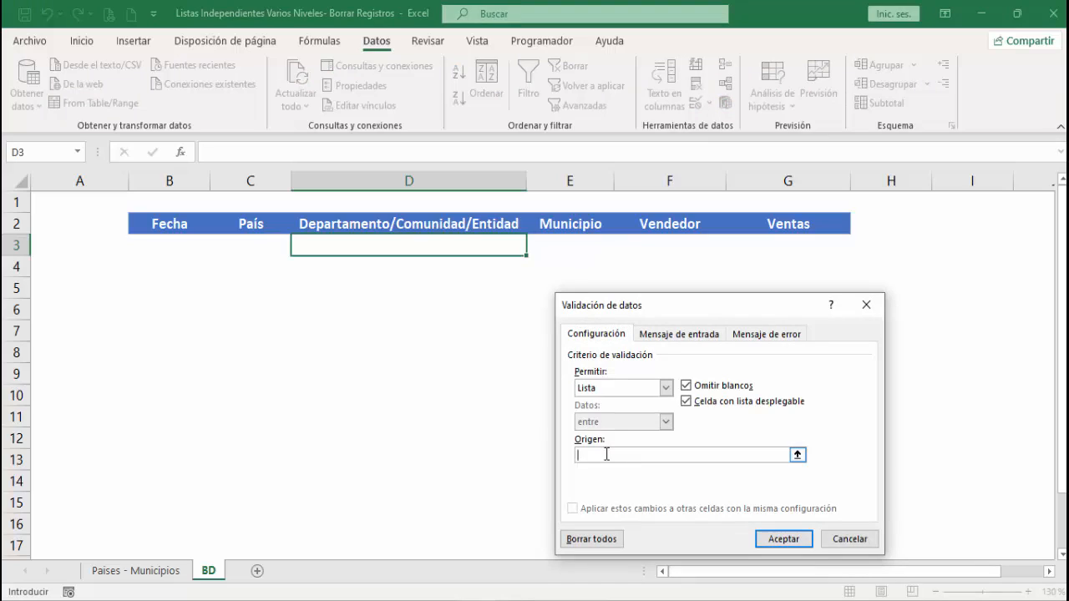
text(=indirecto()
click(264, 245)
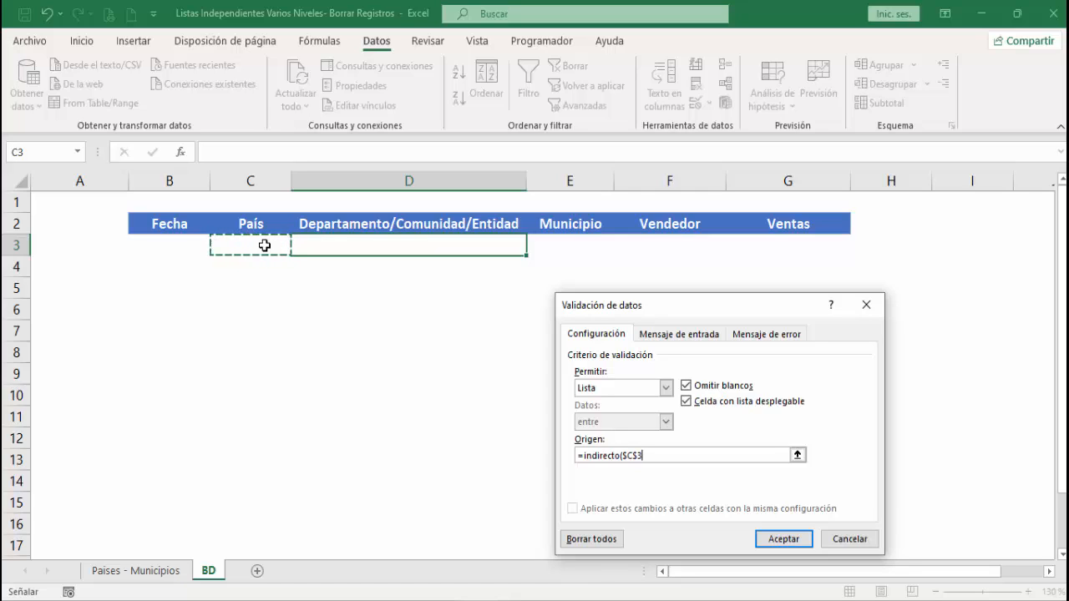
key(F4)
key(F4)
text())
click(782, 539)
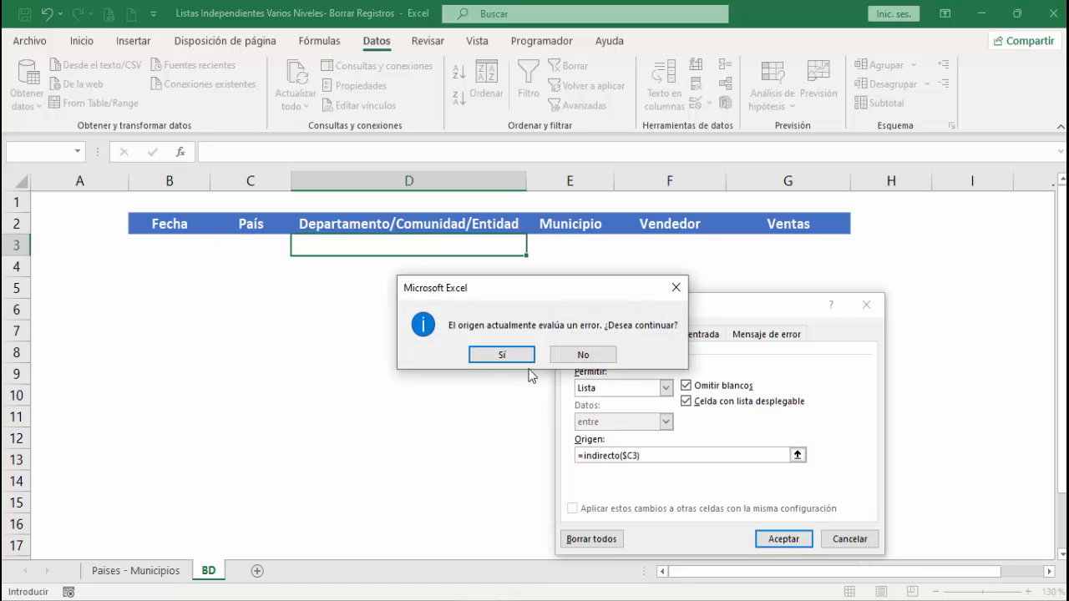
click(482, 357)
- Choose Colombia in C3 and Cundinamarca in D3 from their dropdown lists
click(257, 248)
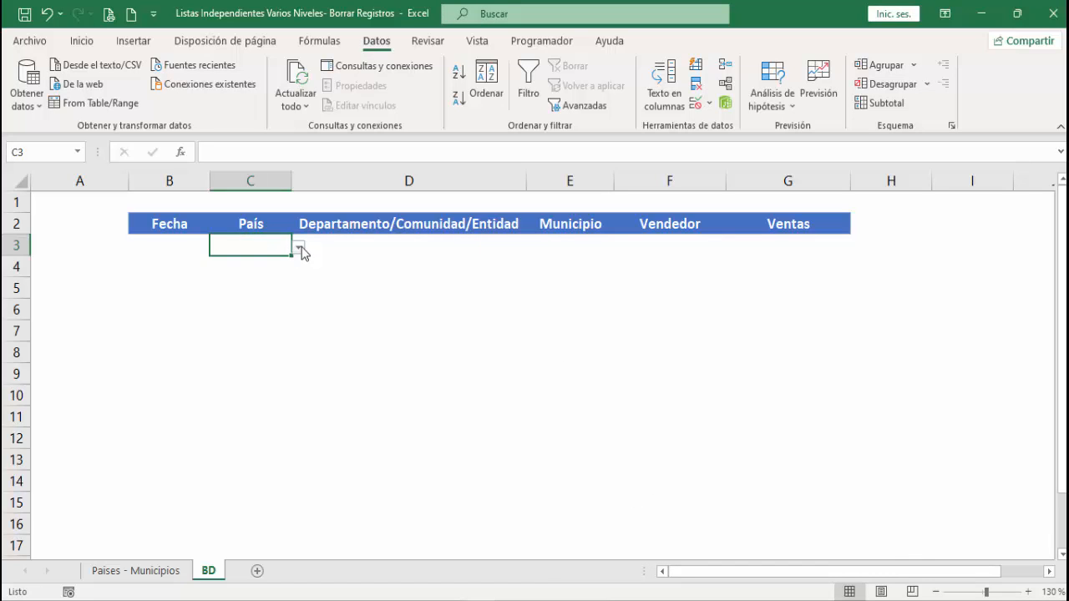
click(299, 247)
click(265, 277)
click(518, 245)
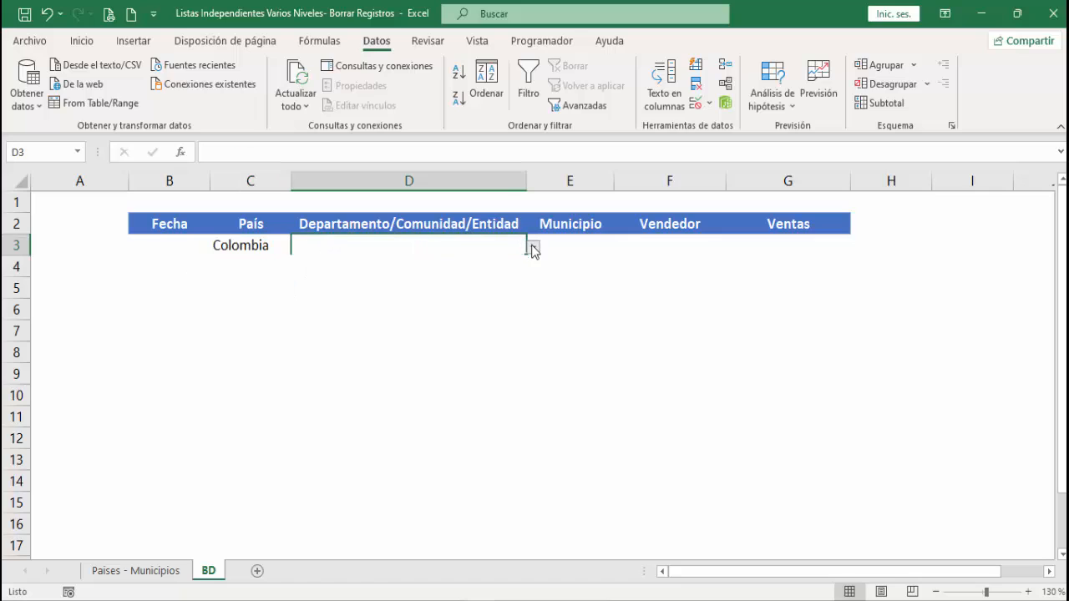
click(532, 248)
click(351, 264)
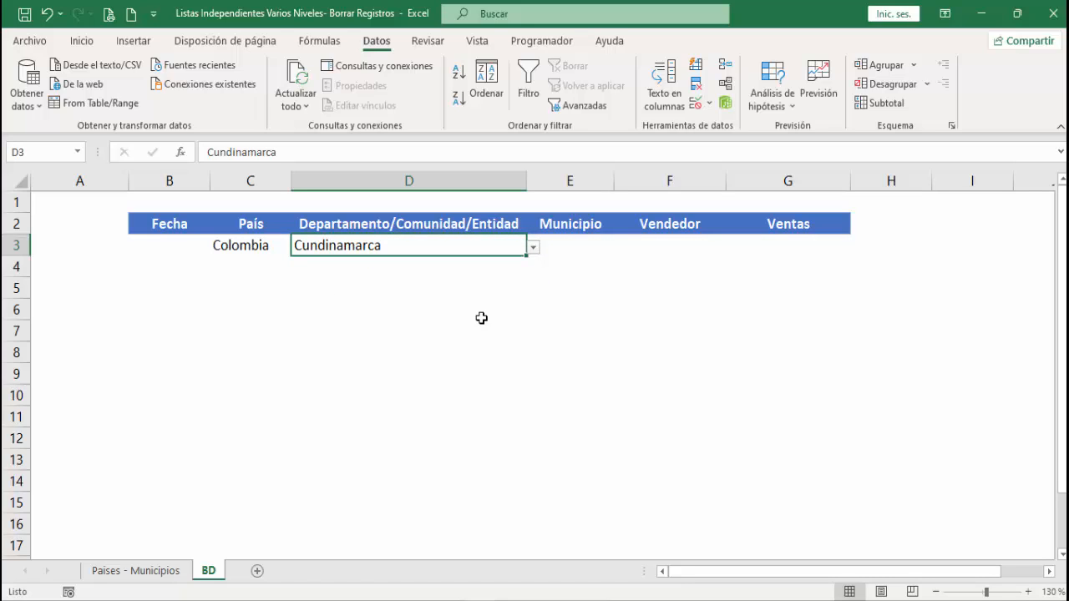
- Add a list data validation to E3 under Municipio with the source =indirecto($D3), and choose Girardot from its dropdown
click(578, 247)
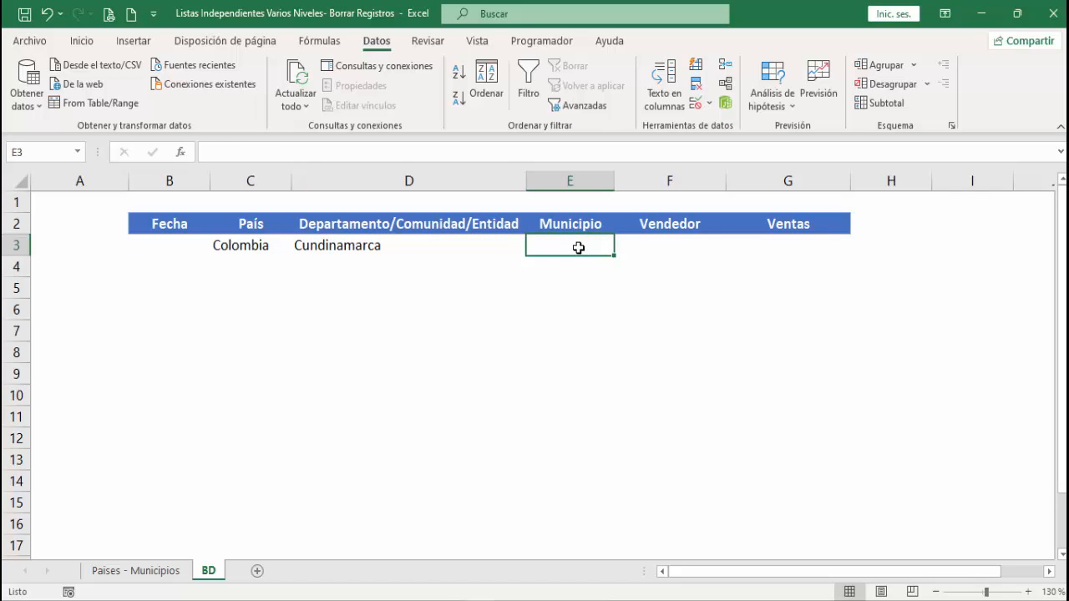
click(696, 102)
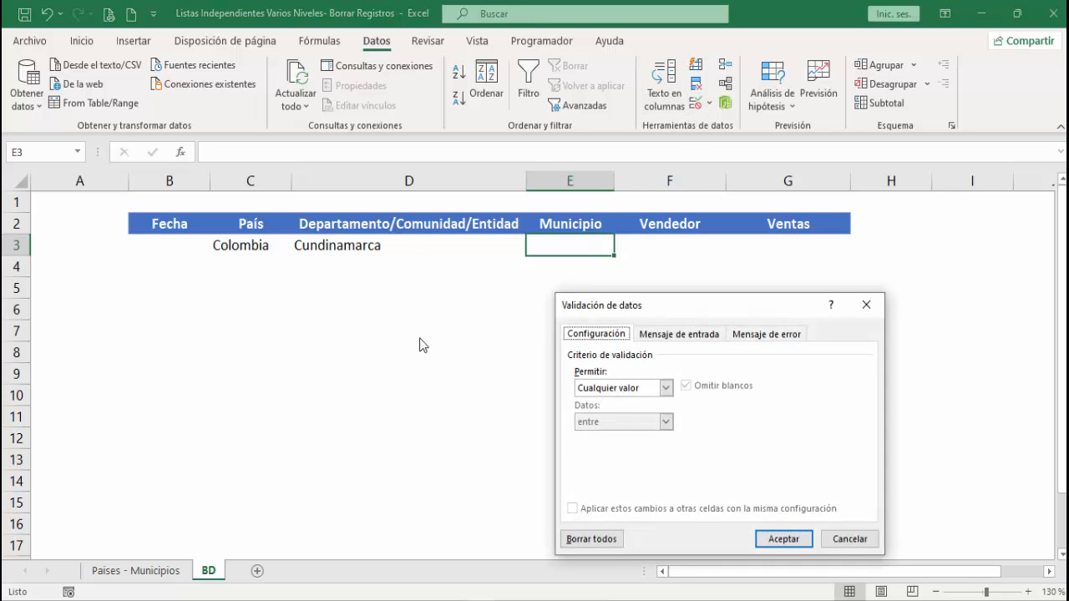
click(666, 387)
click(630, 431)
click(604, 456)
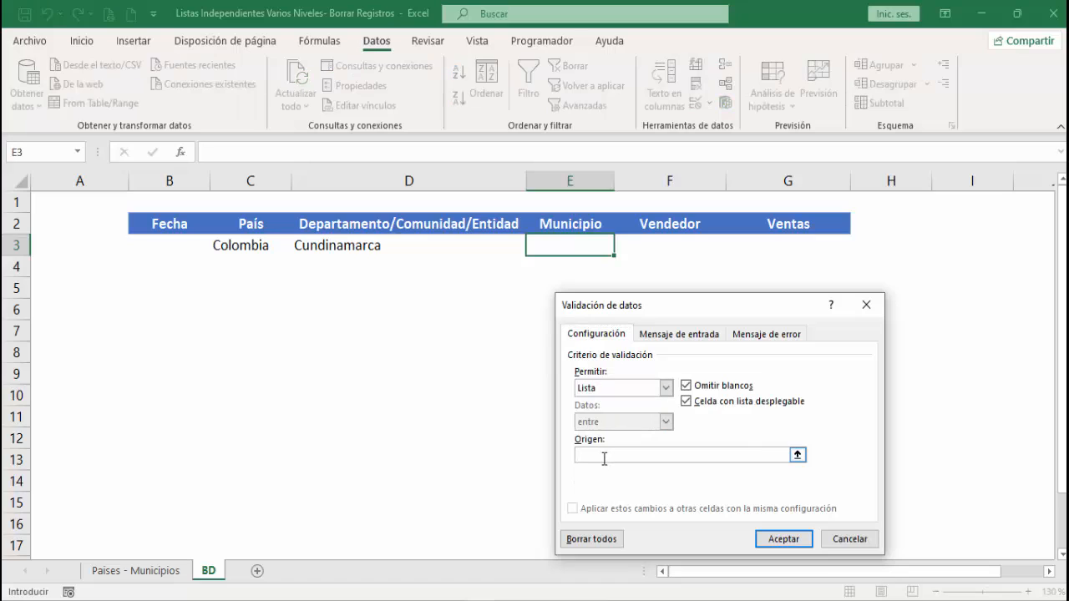
text(=indirecto()
text(()
click(399, 247)
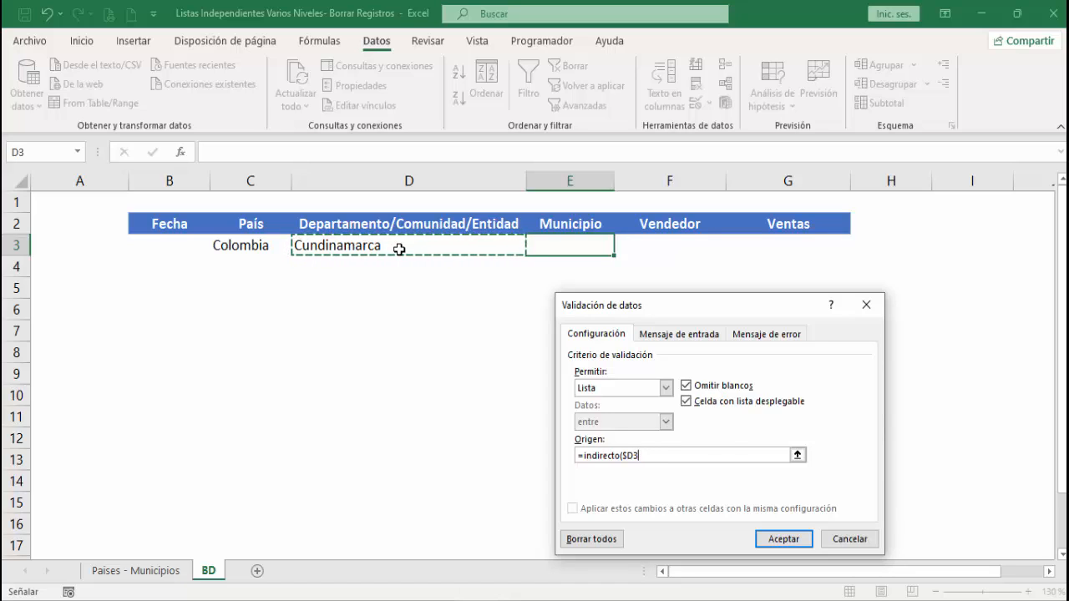
text())
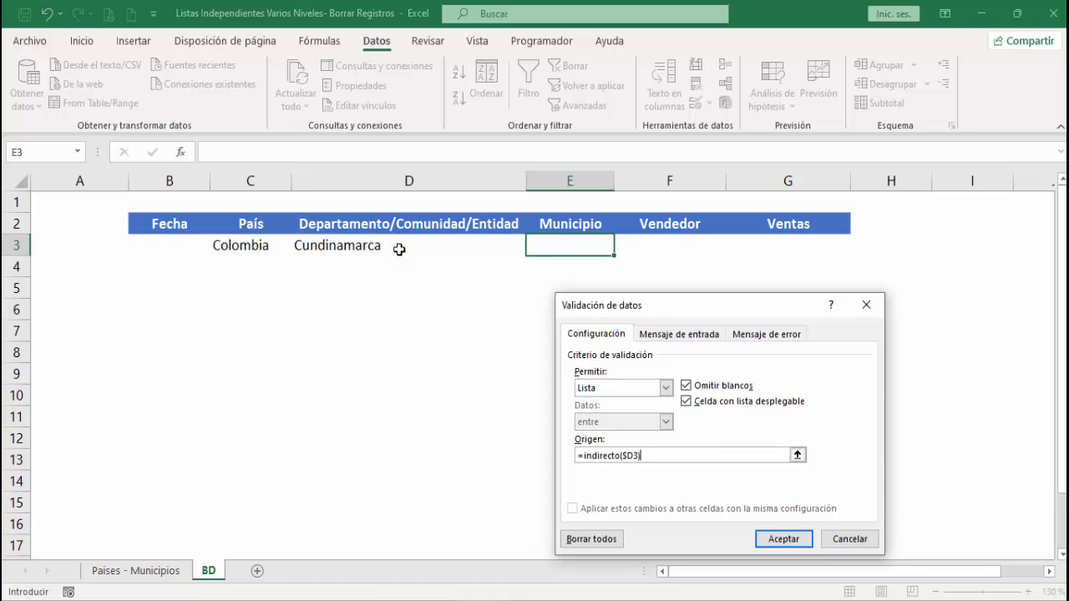
click(780, 539)
click(621, 250)
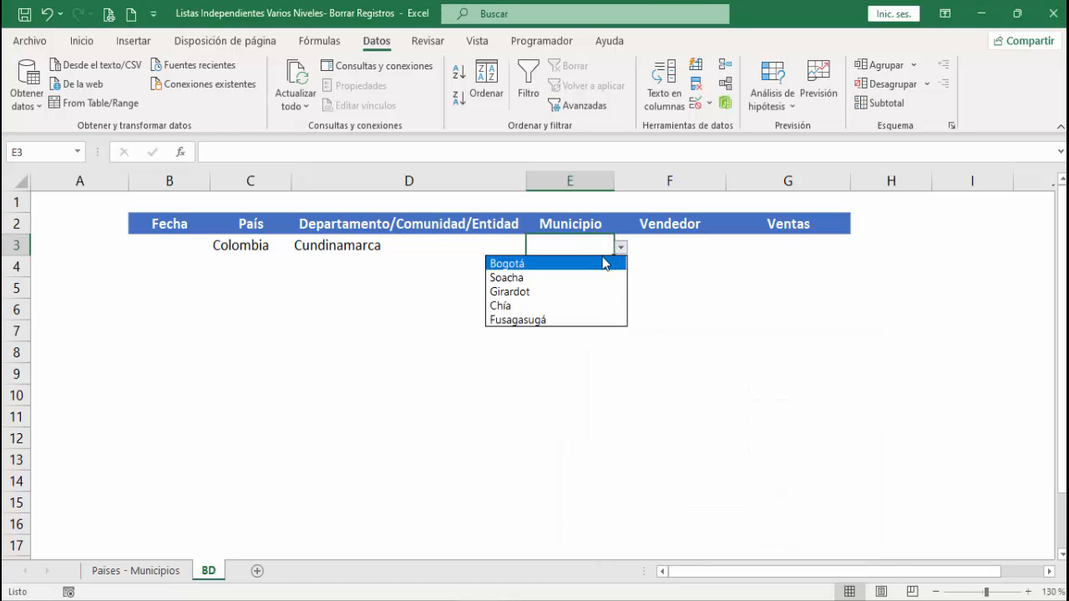
click(575, 288)
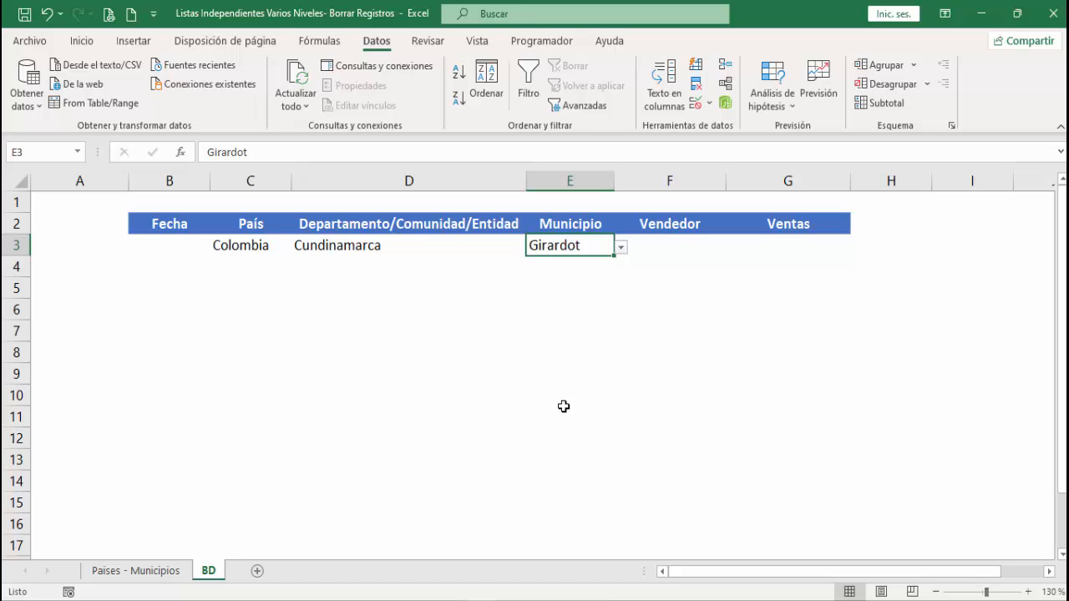
- Format the range B2:G3 as a table with the blue banded style from the Medio group
click(423, 228)
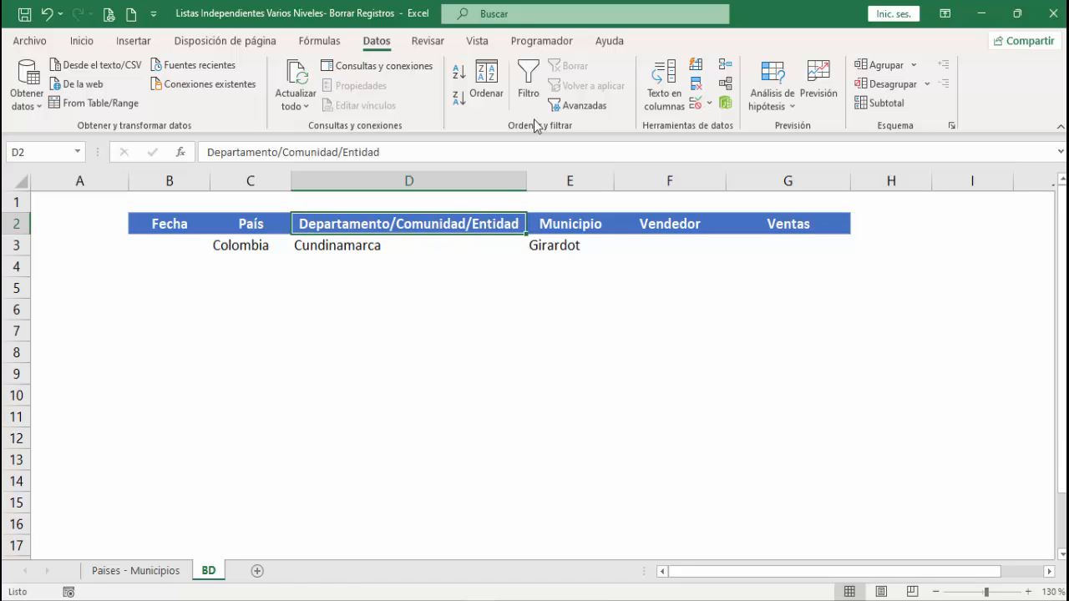
click(82, 42)
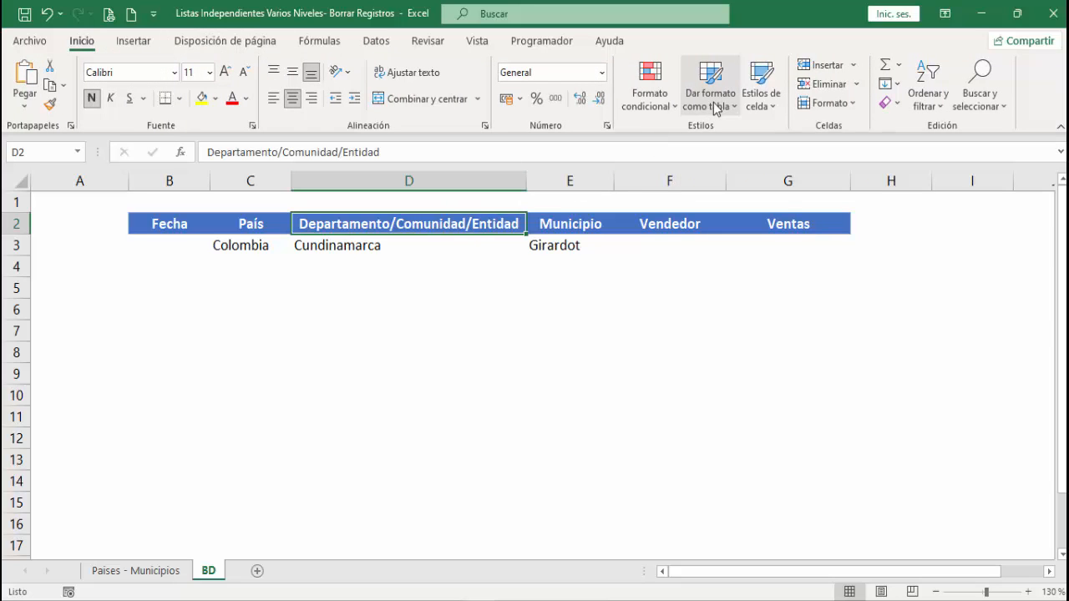
click(716, 107)
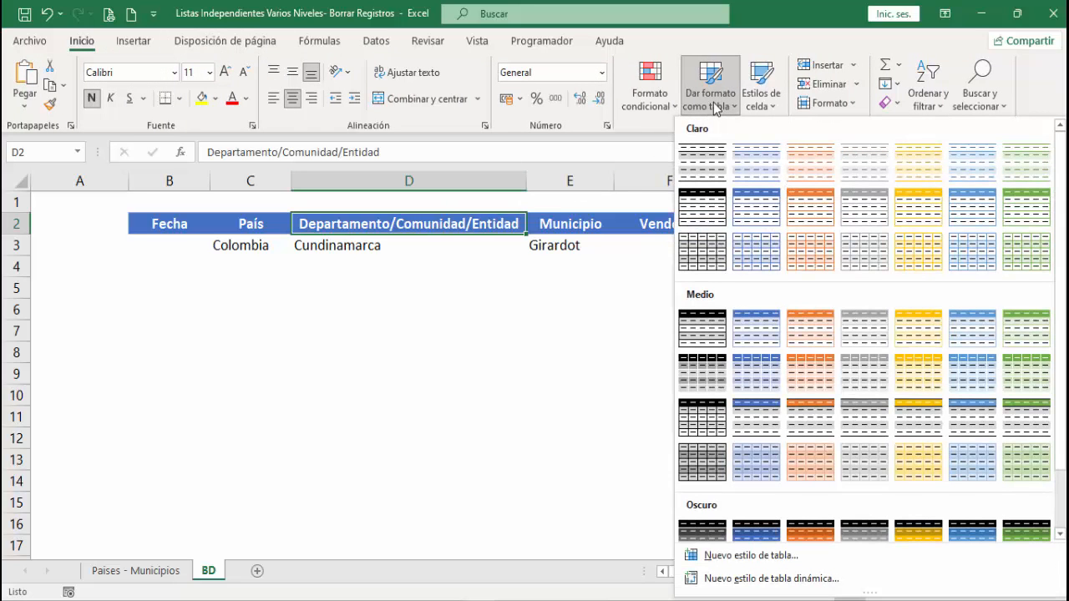
click(736, 327)
click(710, 471)
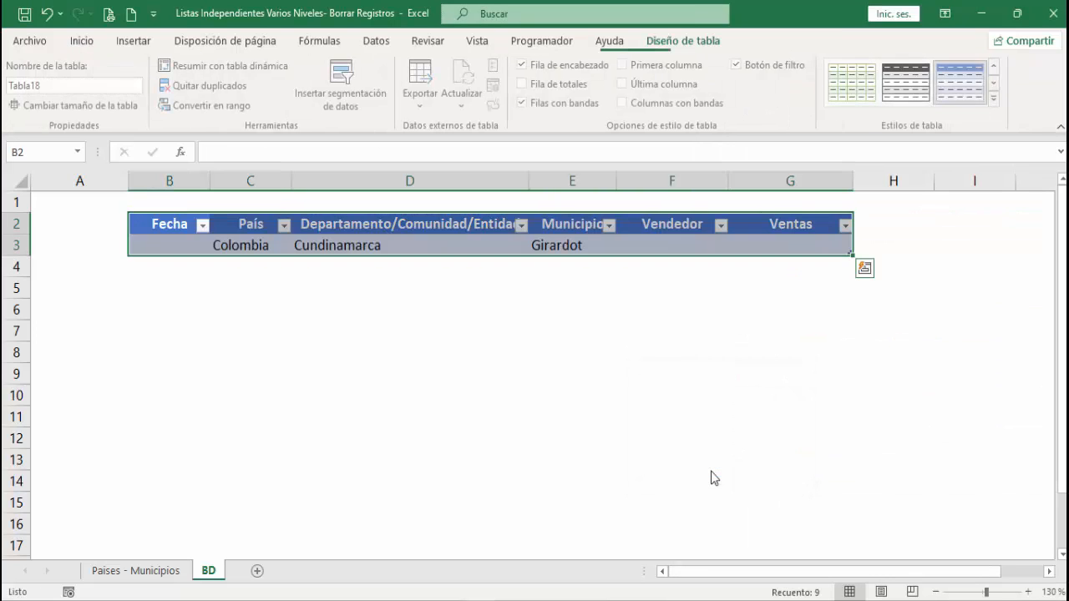
click(462, 397)
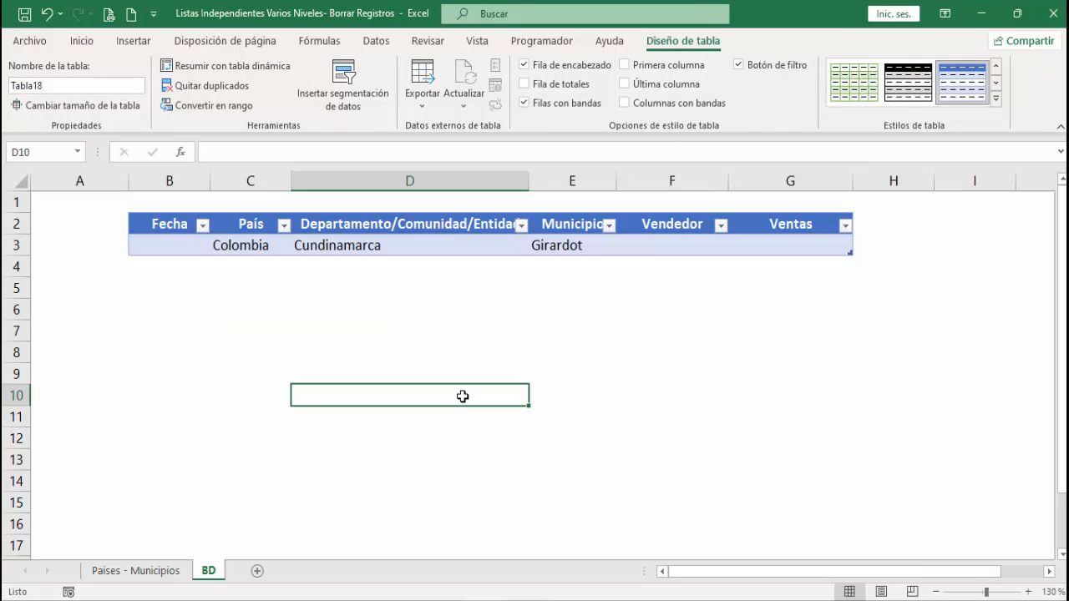
- Turn off the filter buttons in the table's header row
click(453, 245)
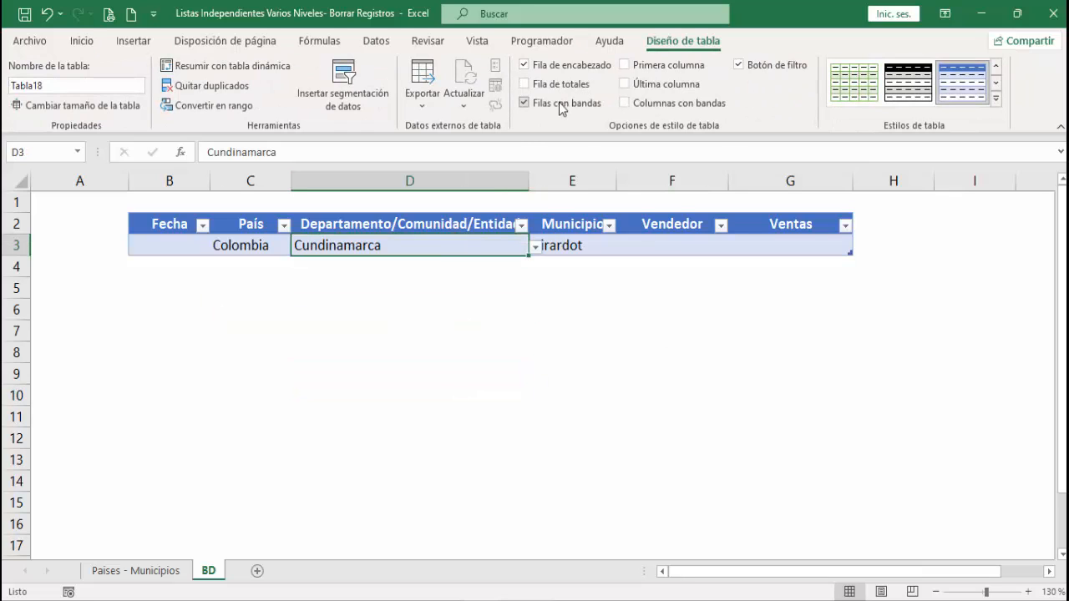
click(739, 66)
click(451, 306)
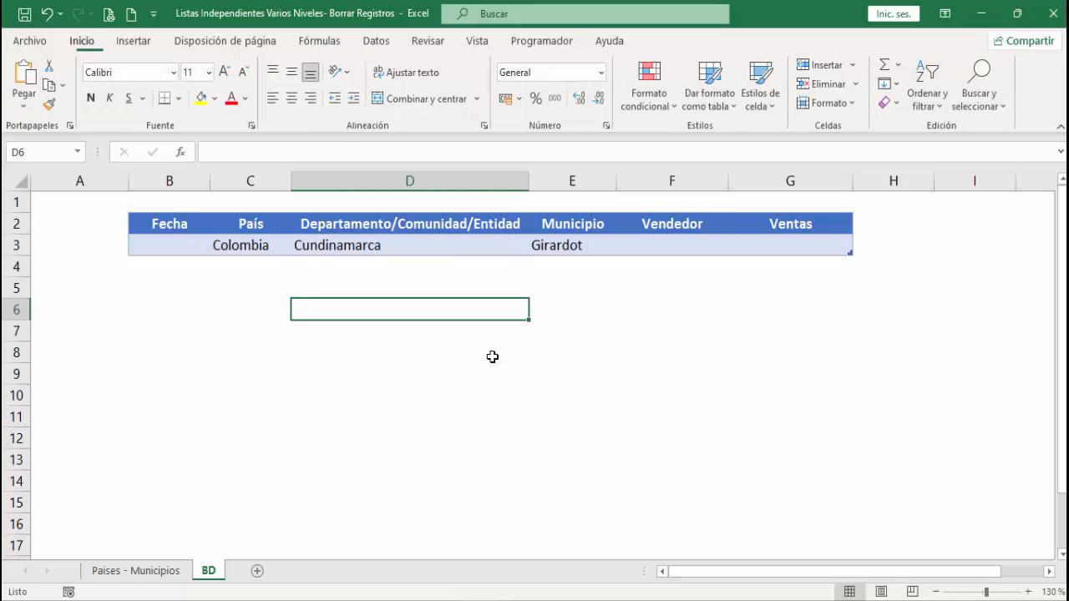
- Enter the date 13/07/2022 in B3 under Fecha and move to the Vendedor cell F3
click(185, 249)
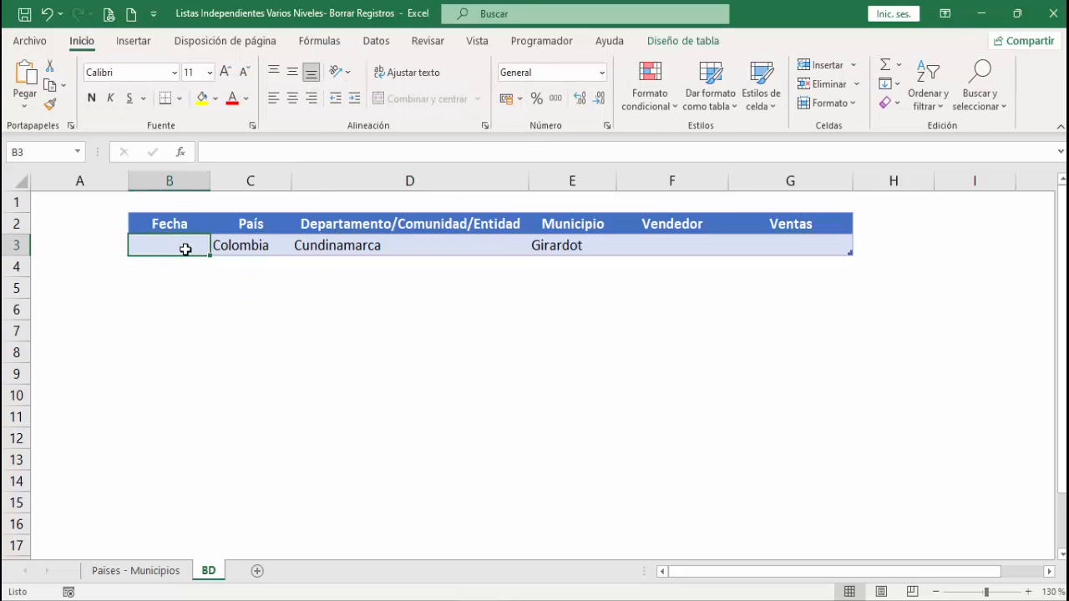
text(13/07/202)
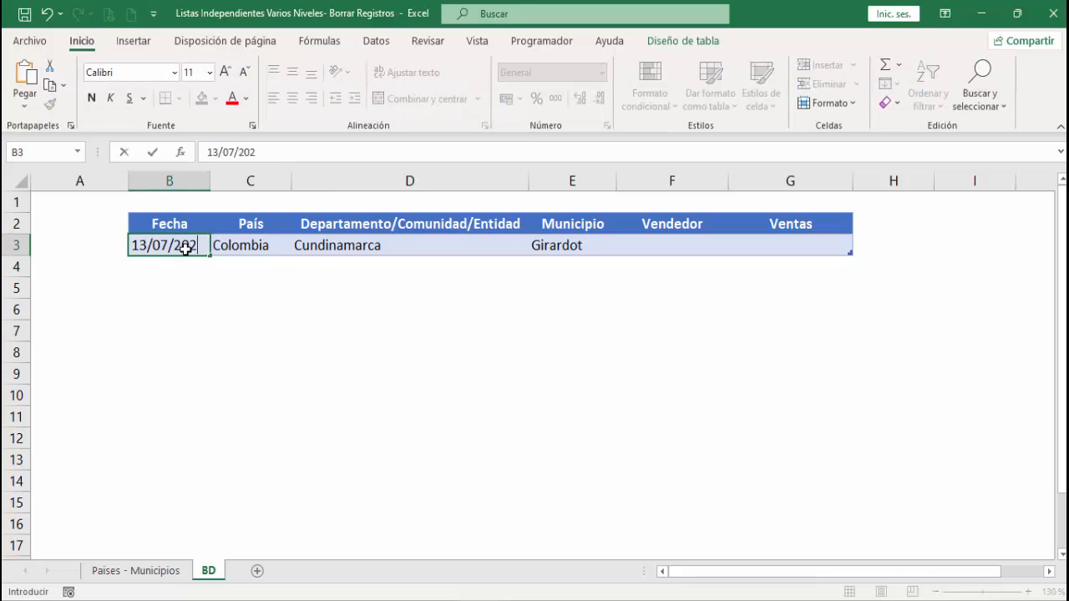
text(2)
key(Tab)
key(Tab)
key(Tab)
key(Tab)
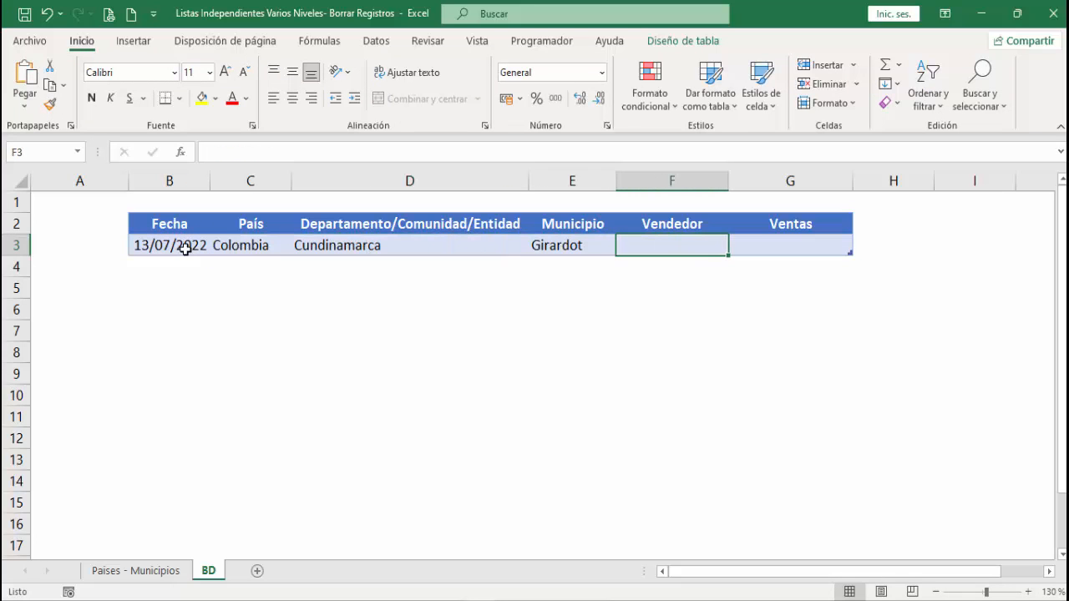
- Enter the seller's first name in F3 and 1500 under Ventas in G3
text(Jusn)
key(BackSpace)
key(BackSpace)
text(an)
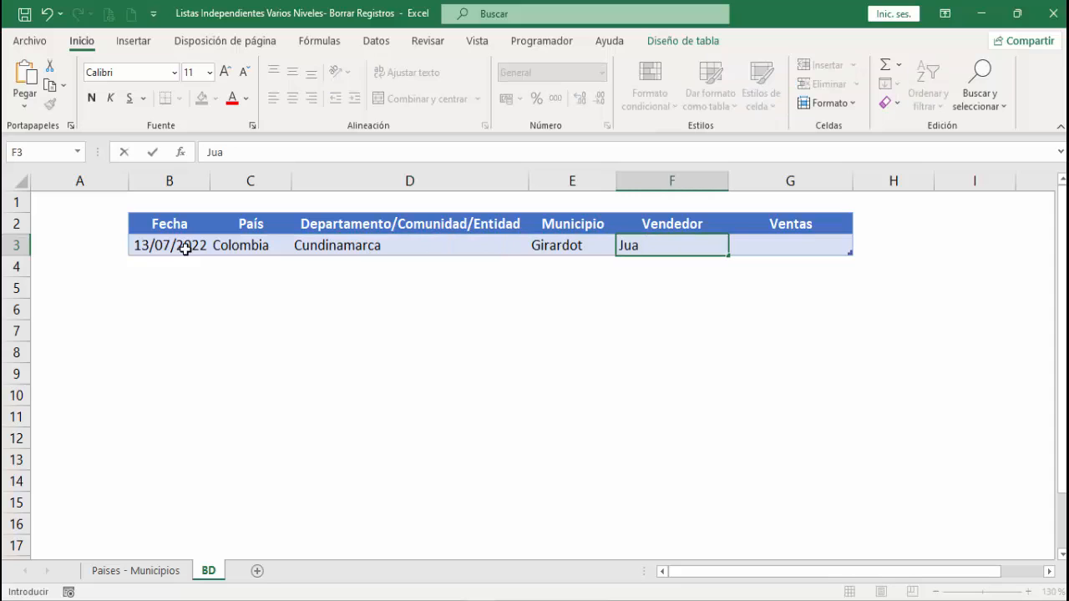
key(Tab)
text(1500)
key(Return)
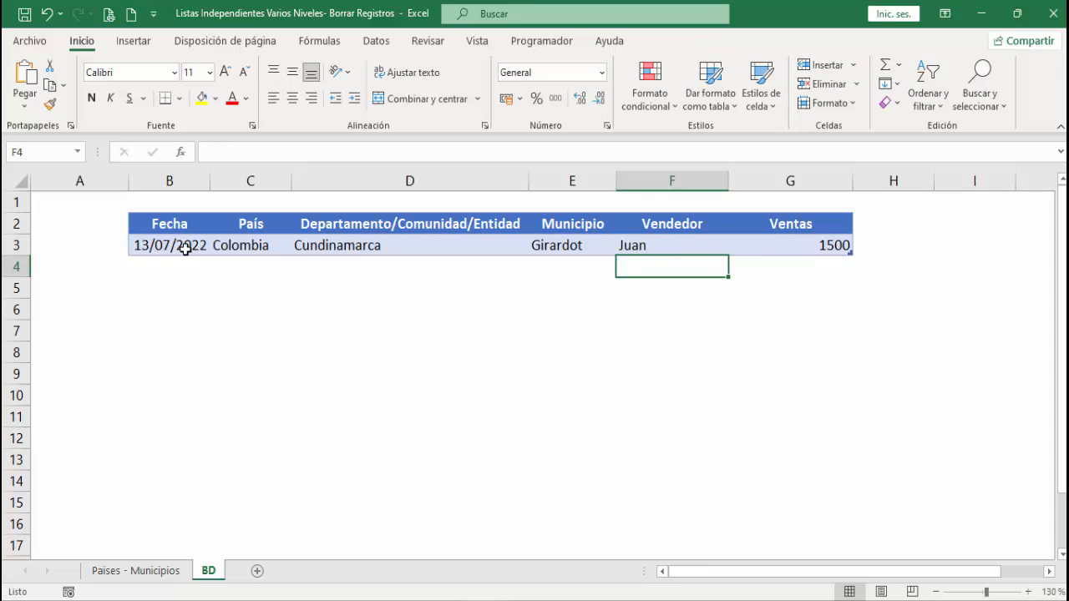
- Add table row 4, fill the date down to 14/07/2022 in B4, and choose México under País
key(Up)
key(Tab)
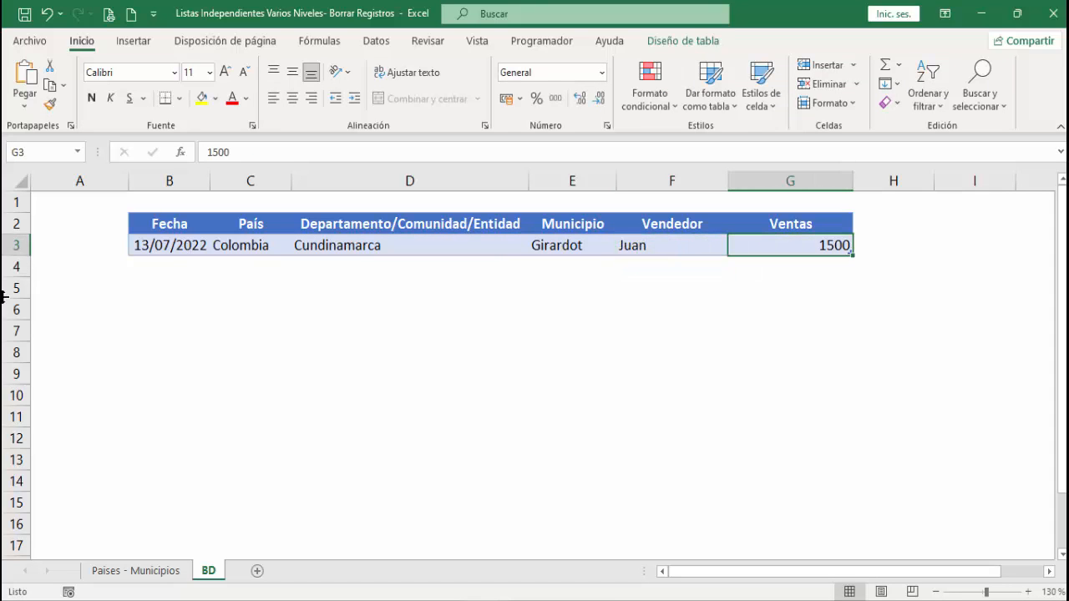
key(Tab)
click(170, 246)
drag(211, 255, 212, 267)
click(267, 267)
click(298, 268)
click(265, 313)
- Choose Puebla in D4 and Amozoc in E4 from their dependent dropdown lists
click(409, 269)
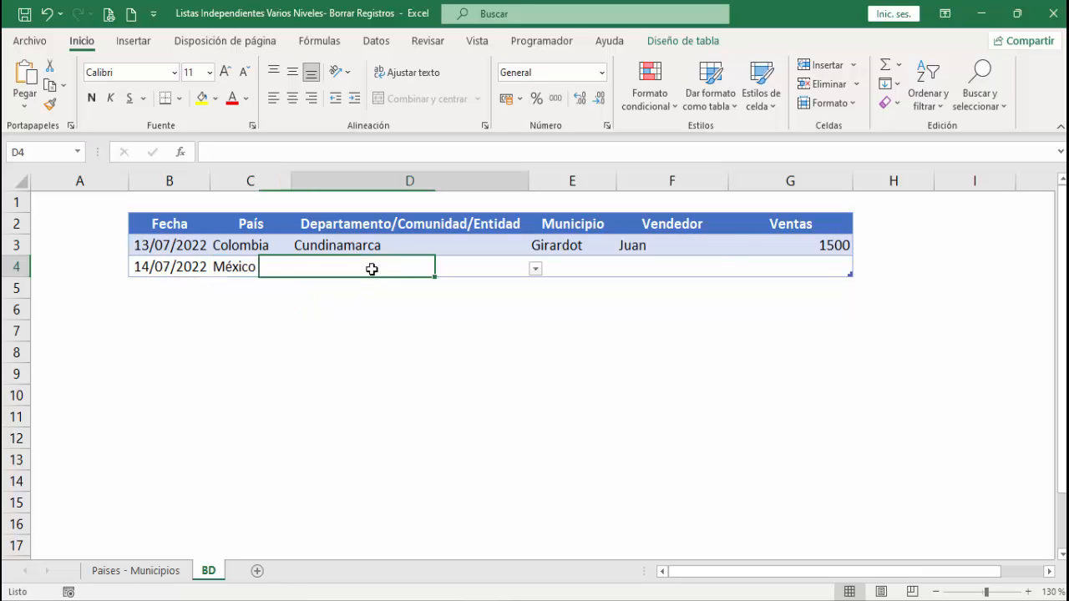
click(535, 268)
click(501, 288)
click(601, 269)
click(623, 268)
click(590, 309)
- Enter the seller's first name in F4 and 2000 under Ventas in G4
click(640, 269)
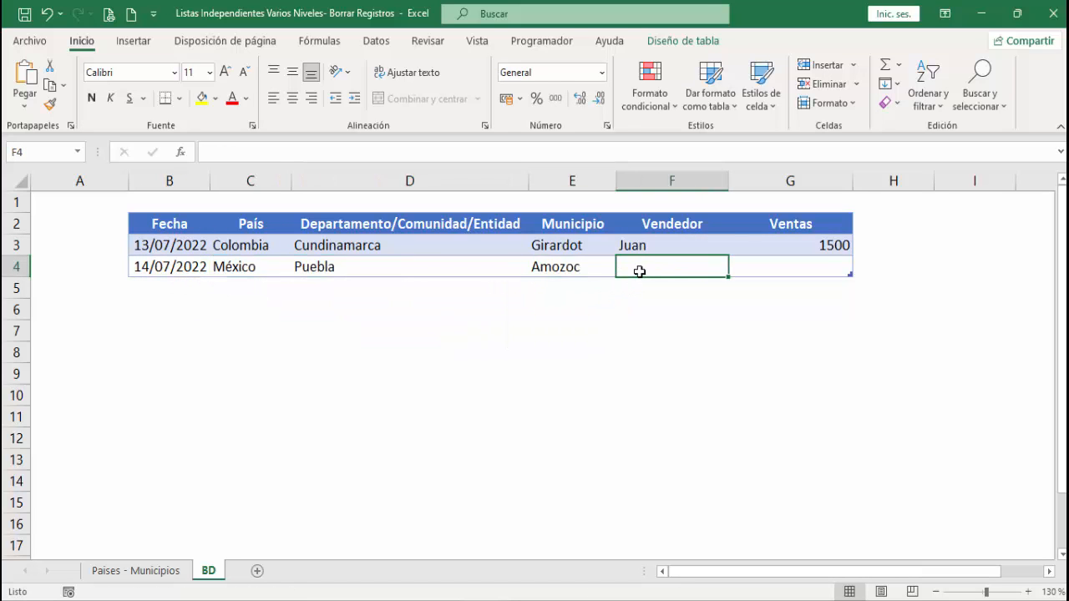
text(Luis)
key(Tab)
text(2000)
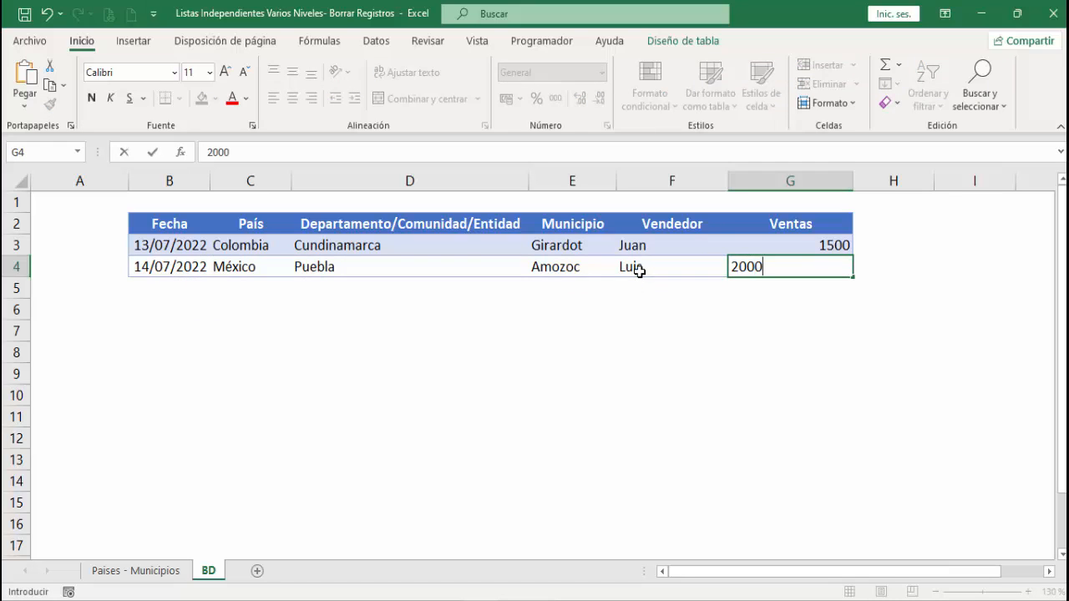
key(Return)
- Add table row 5, fill the date down to 15/07/2022 in B5, and choose España under País
key(Up)
drag(221, 276, 215, 294)
click(262, 293)
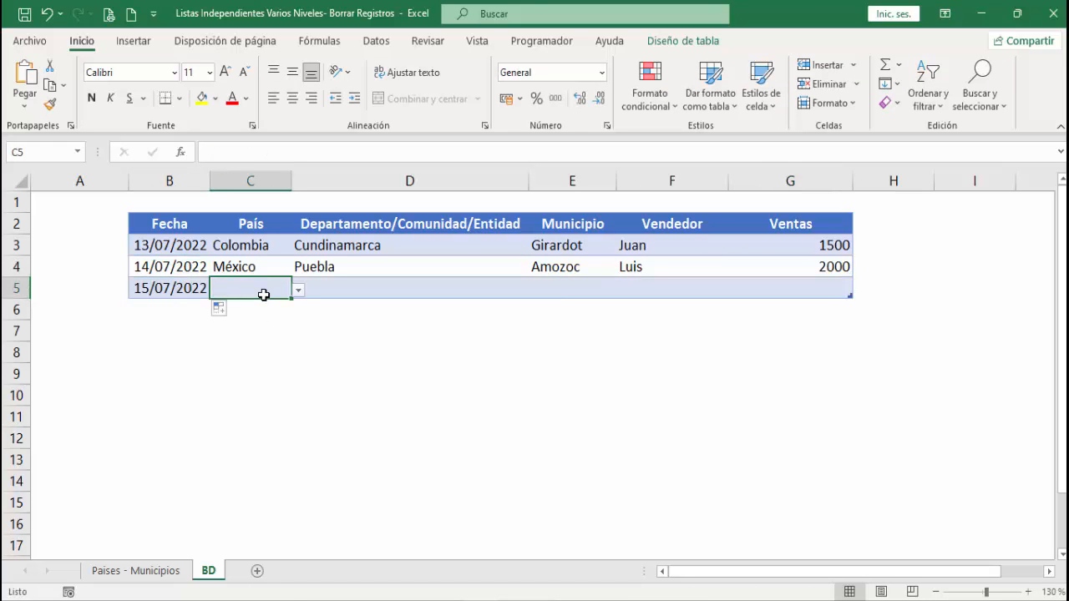
click(298, 289)
click(276, 307)
- Choose Comunidad_Valenciana in D5 and Alicante in E5 from their dropdown lists, and autofit column E's width
click(476, 288)
click(537, 289)
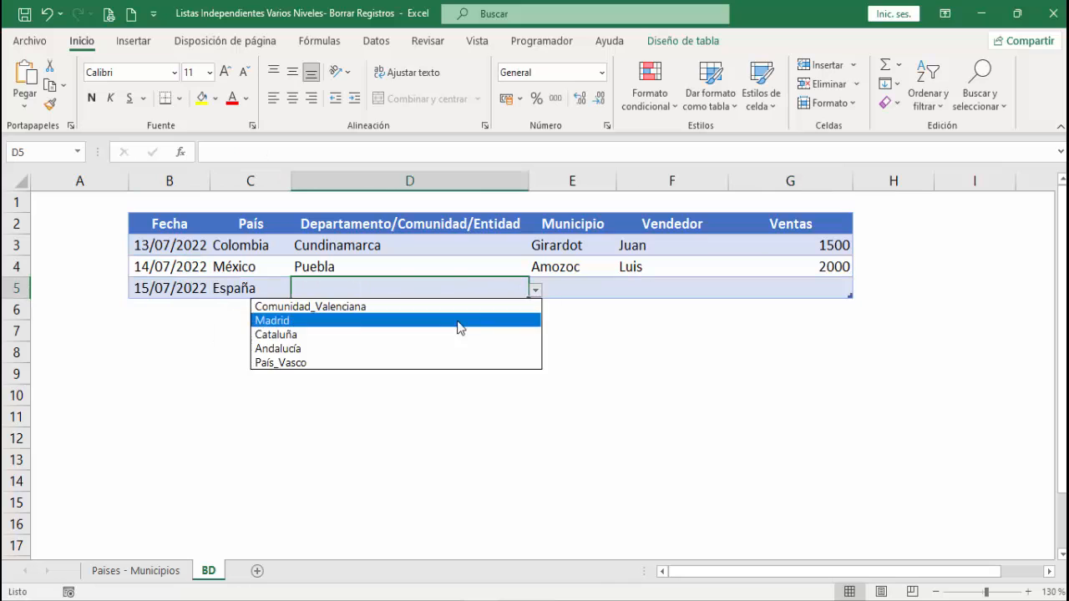
click(334, 306)
click(597, 288)
click(623, 289)
click(582, 324)
double_click(616, 181)
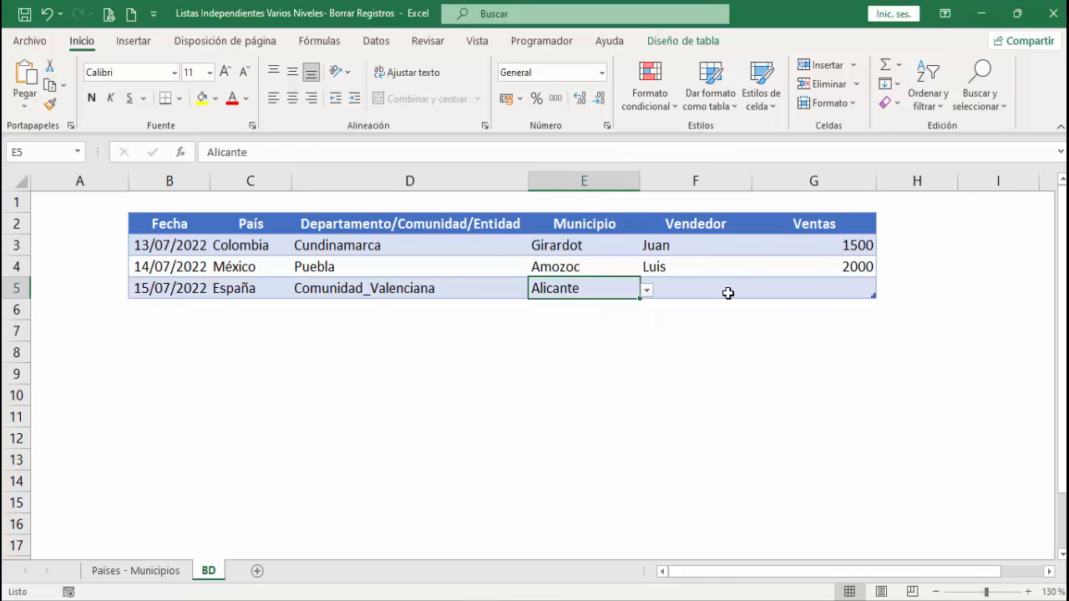
- Enter the seller's first name in F5 and 2500 under Ventas in G5
click(733, 289)
text(Pedro)
key(Tab)
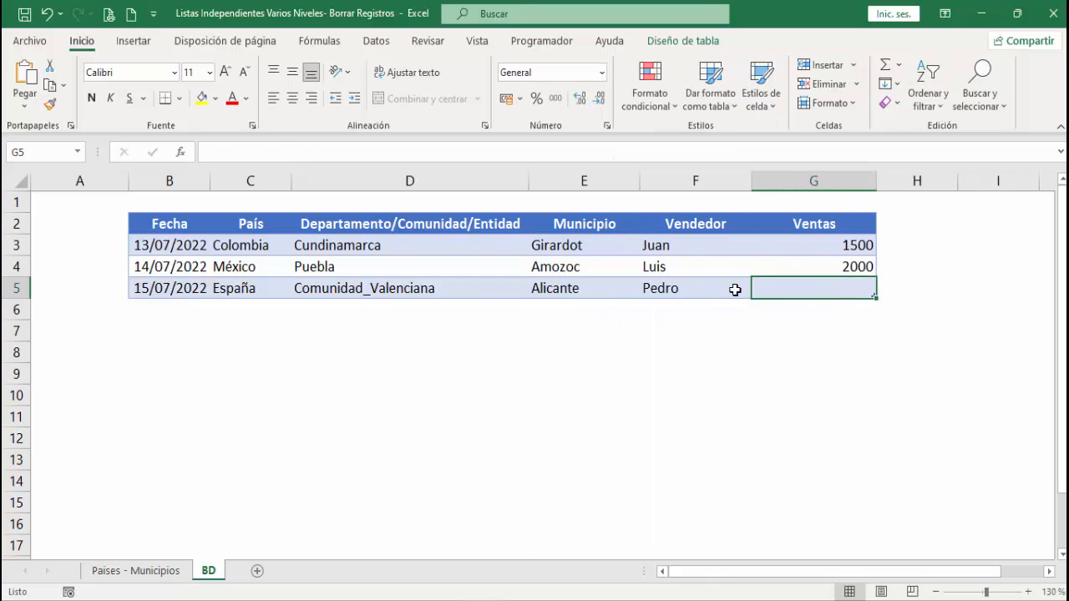
text(2500)
key(Left)
key(Left)
key(Left)
key(Up)
key(Left)
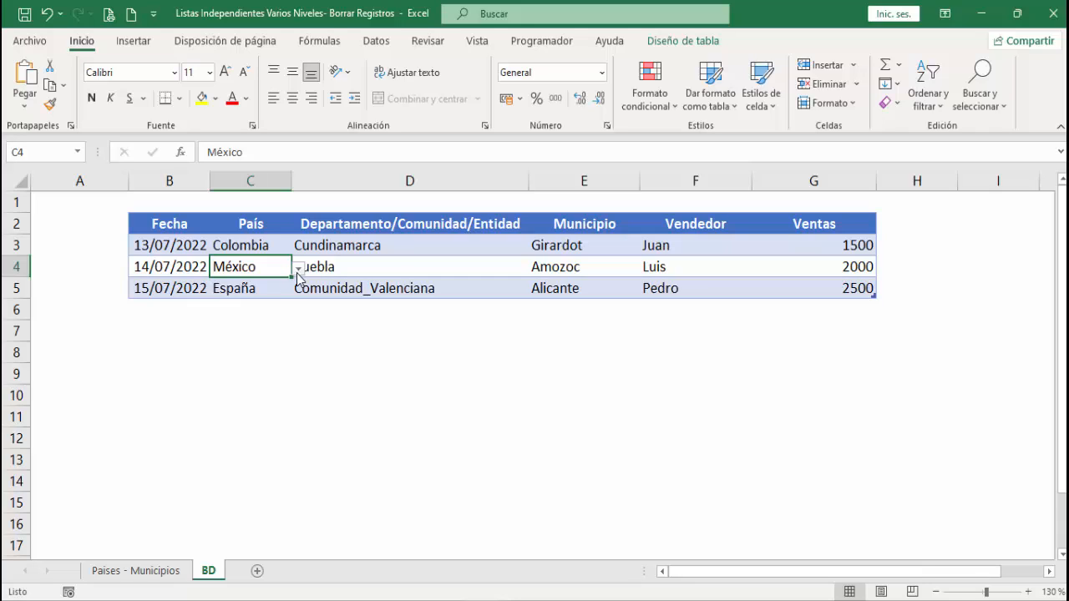
click(260, 322)
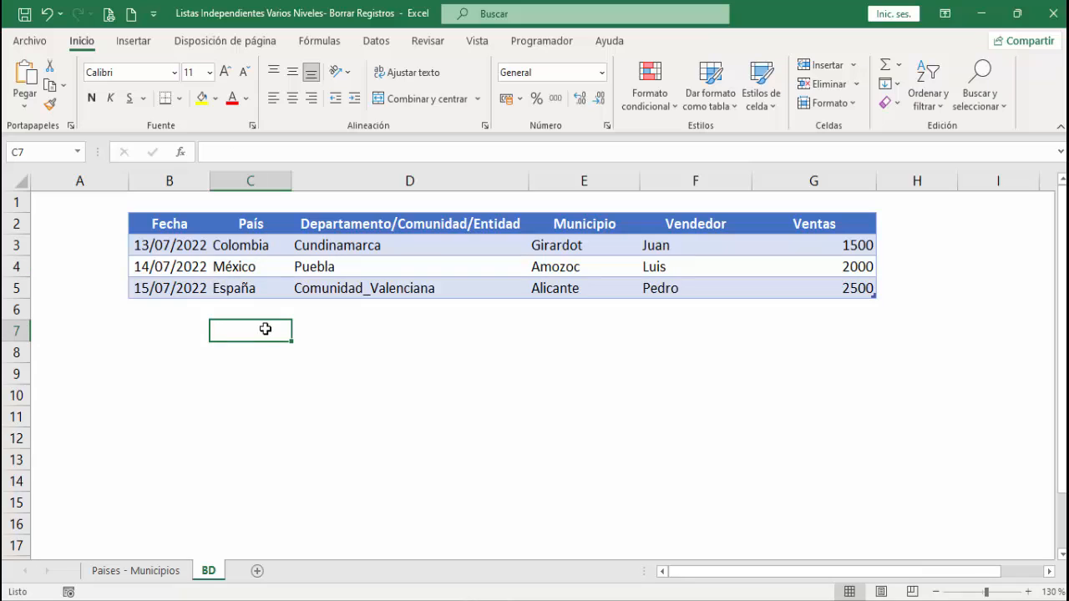
- Open the BD sheet's code module and insert an empty Worksheet_Change event procedure
right_click(215, 573)
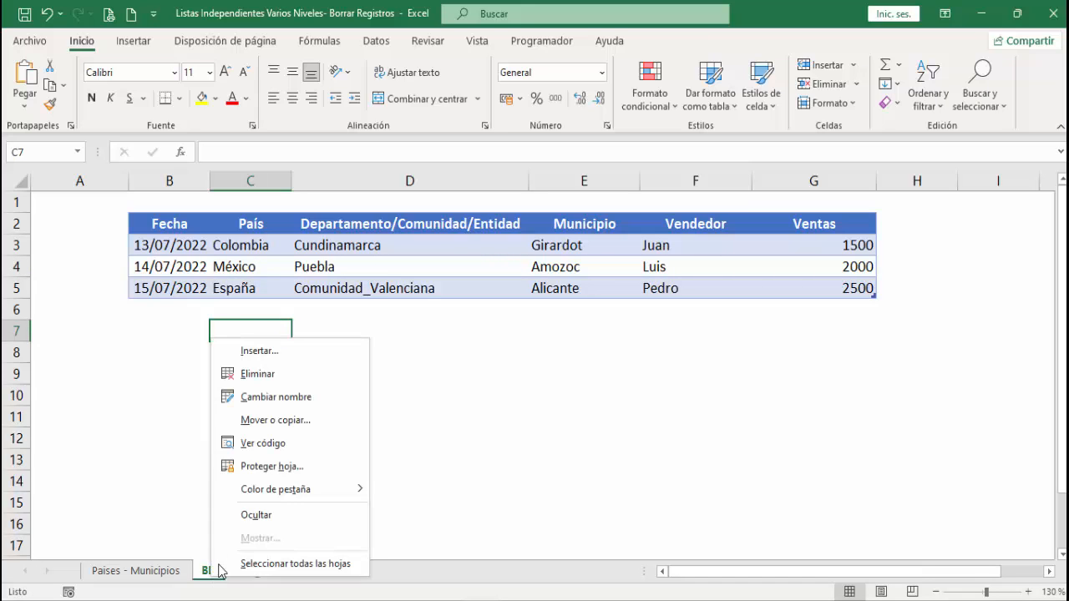
click(265, 443)
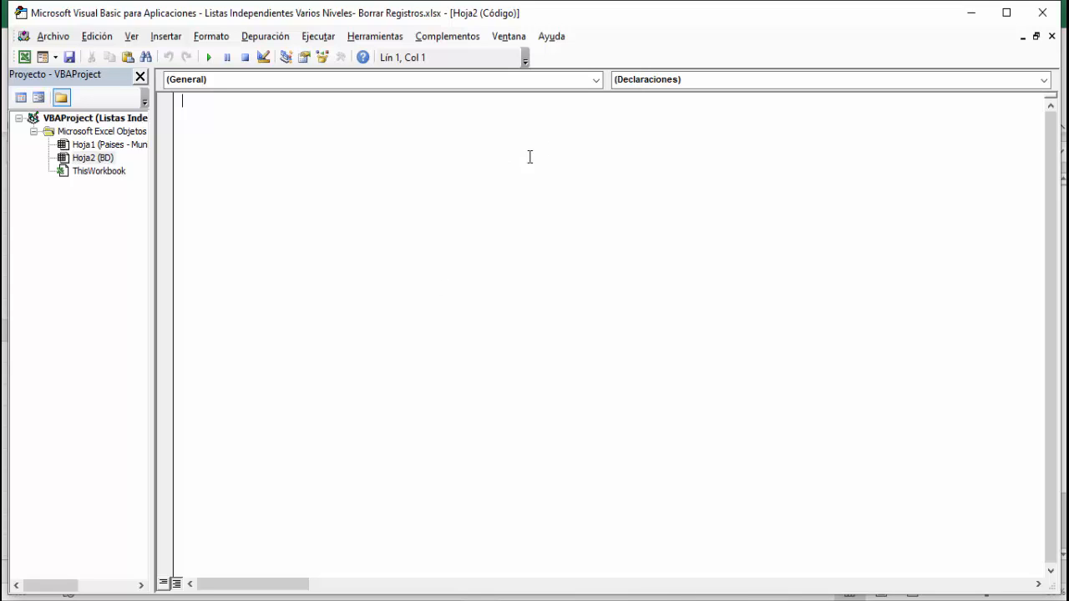
click(595, 80)
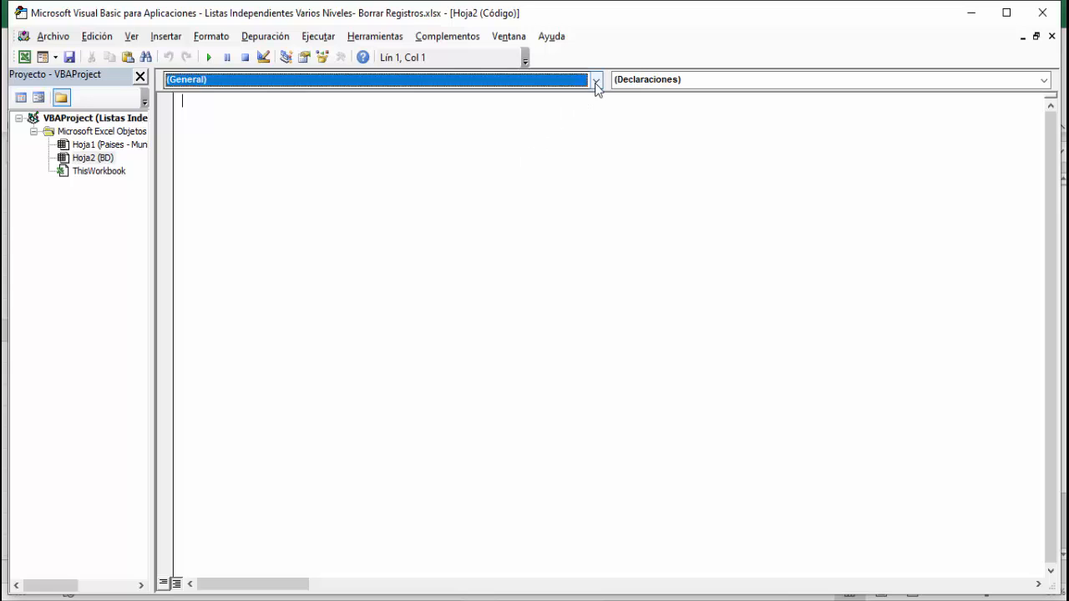
click(399, 107)
click(1044, 80)
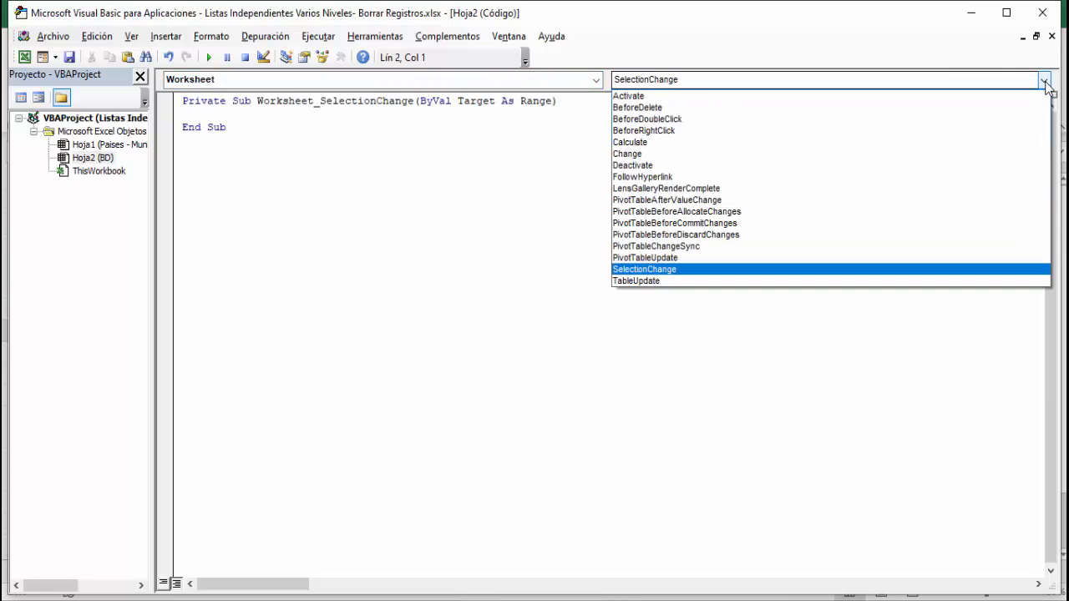
click(704, 156)
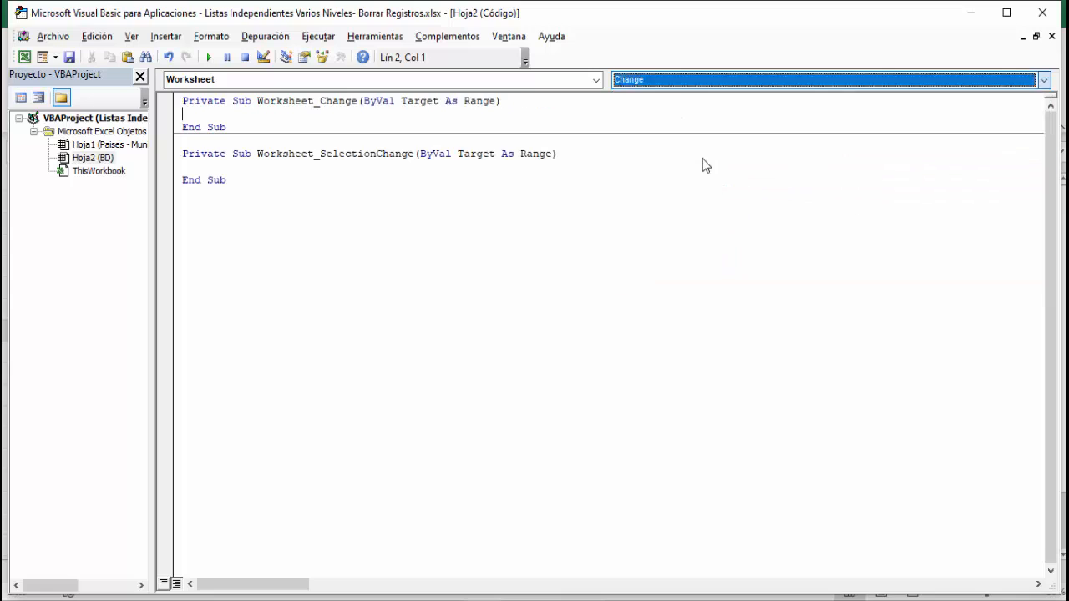
- Delete the empty Worksheet_SelectionChange procedure from the BD sheet's code module
click(280, 180)
drag(227, 180, 182, 142)
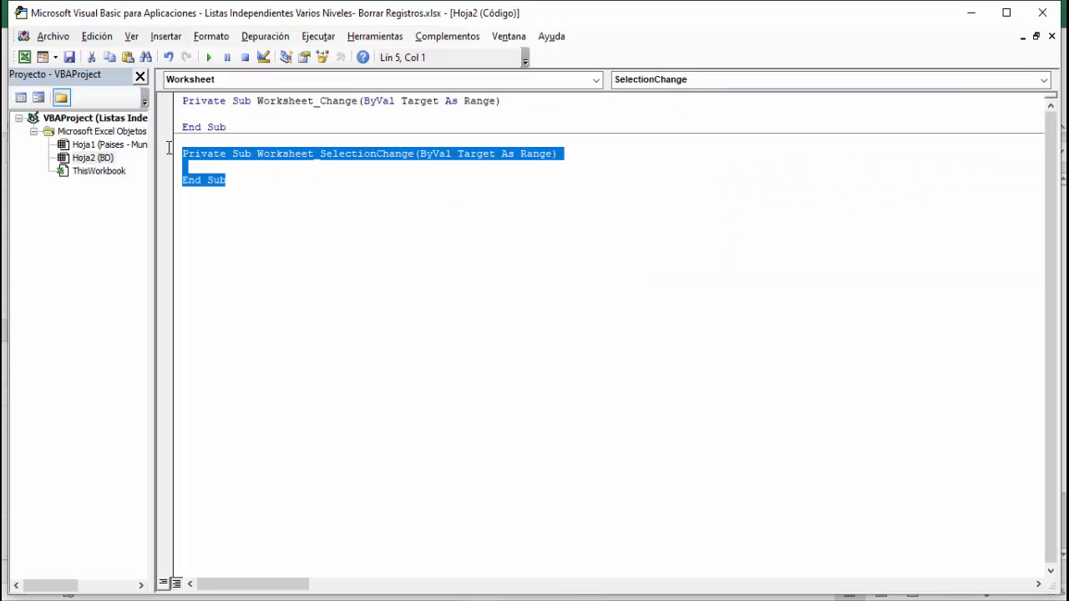
key(Delete)
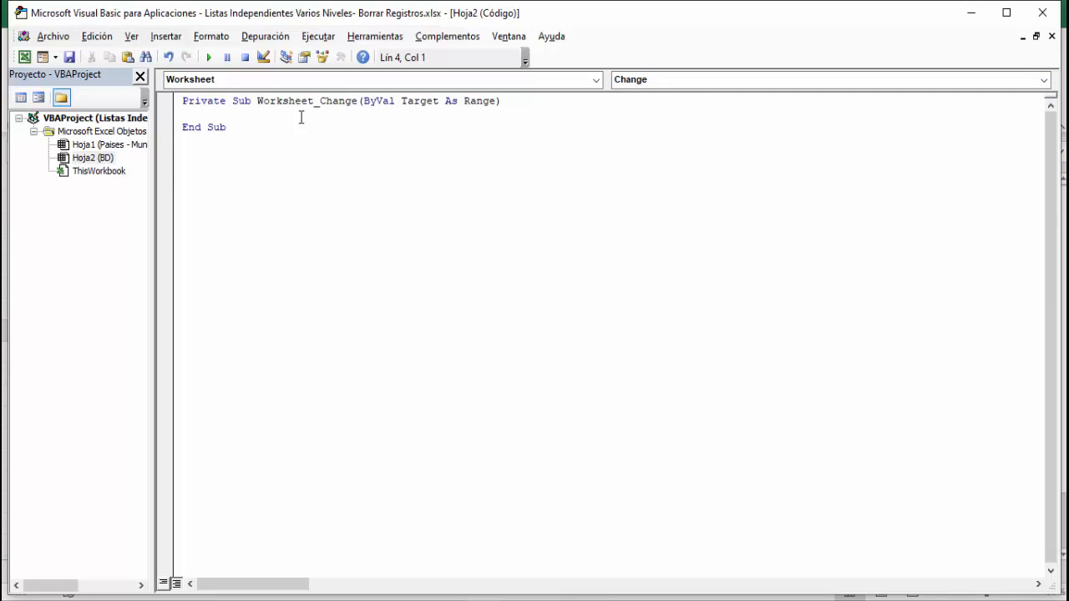
- Copy the If block for column 3, rows 3 to 1000, with its contador loop from Notepad into Worksheet_Change, and return to the worksheet
click(420, 119)
key(Return)
key(alt+Tab)
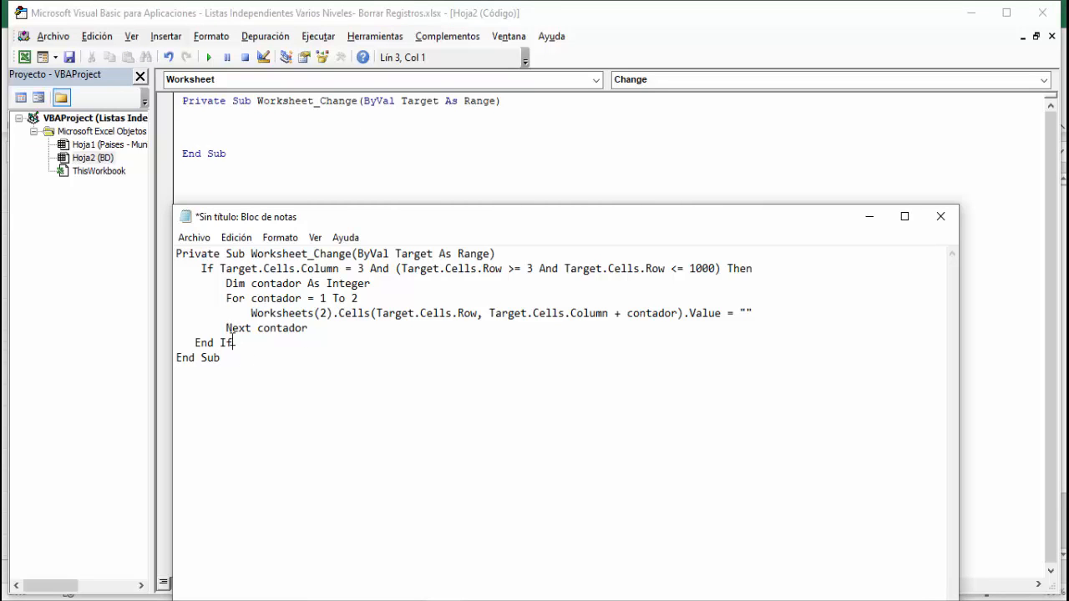
drag(235, 343, 169, 269)
key(ctrl+c)
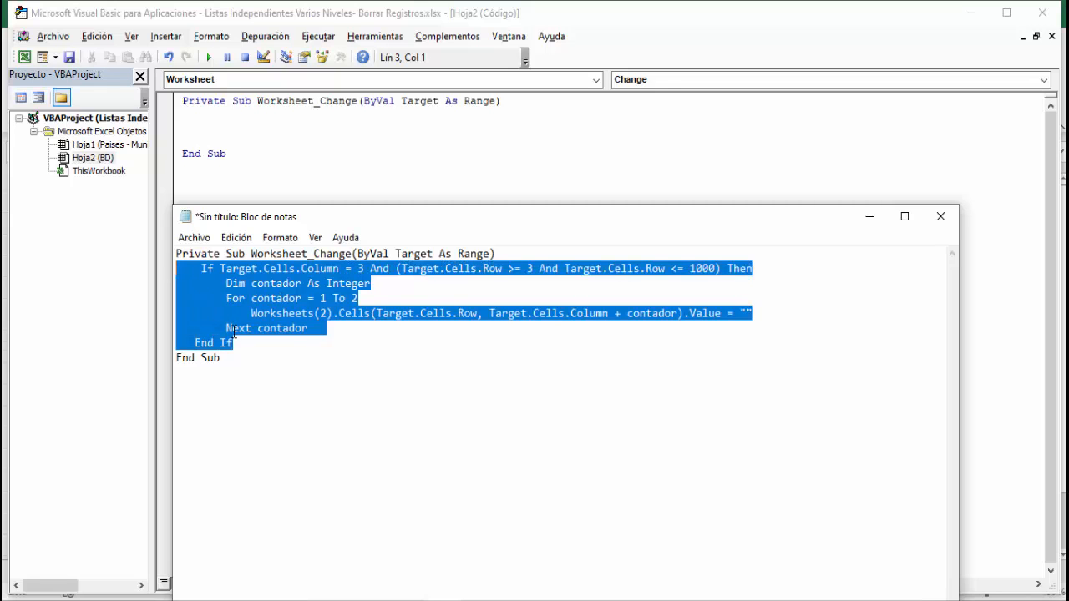
click(869, 217)
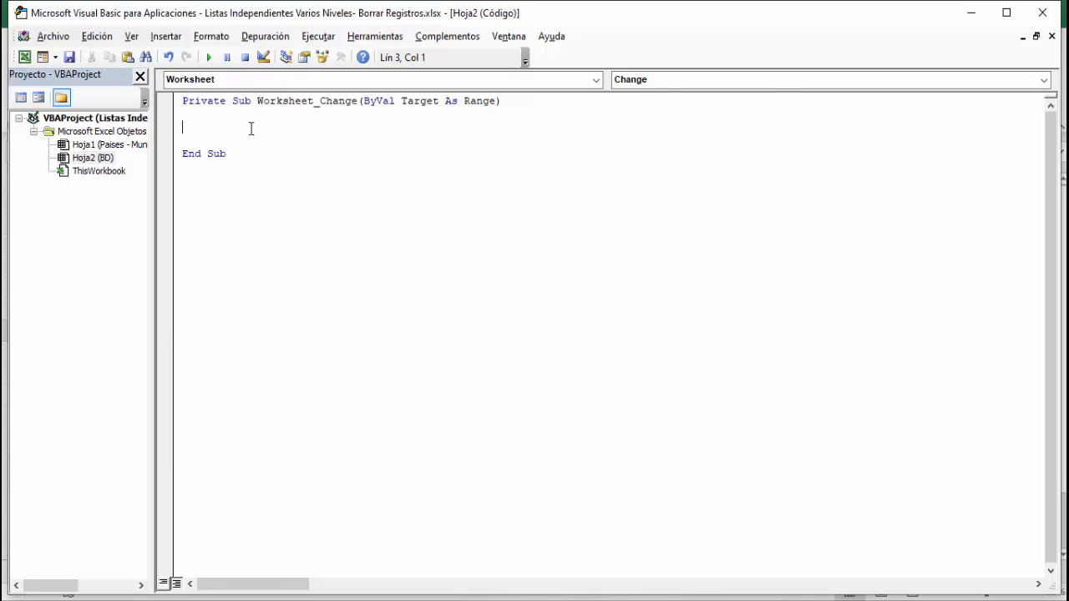
click(251, 127)
key(ctrl+v)
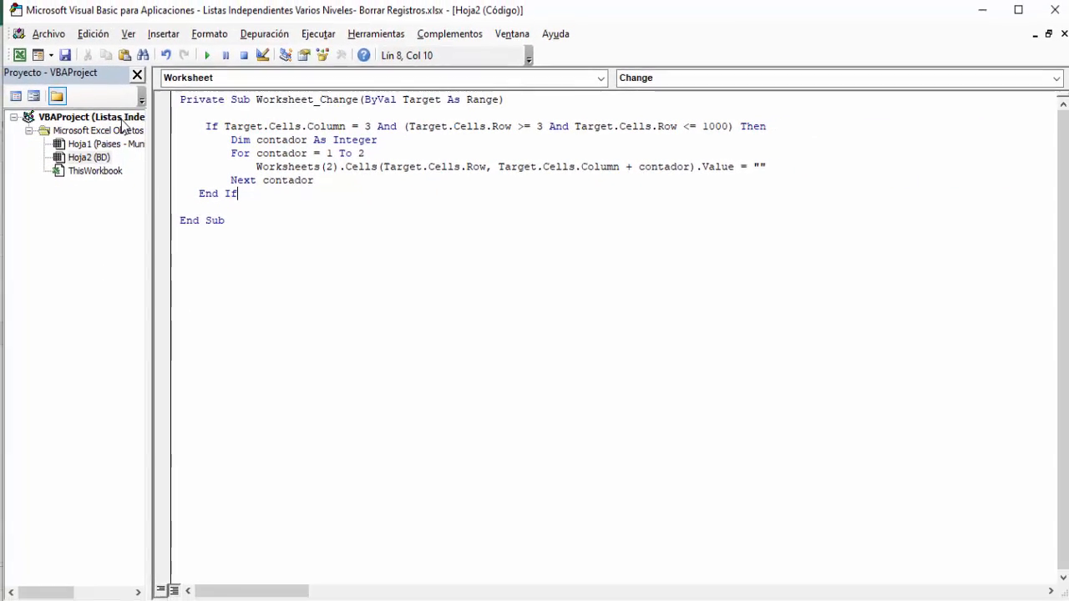
click(47, 34)
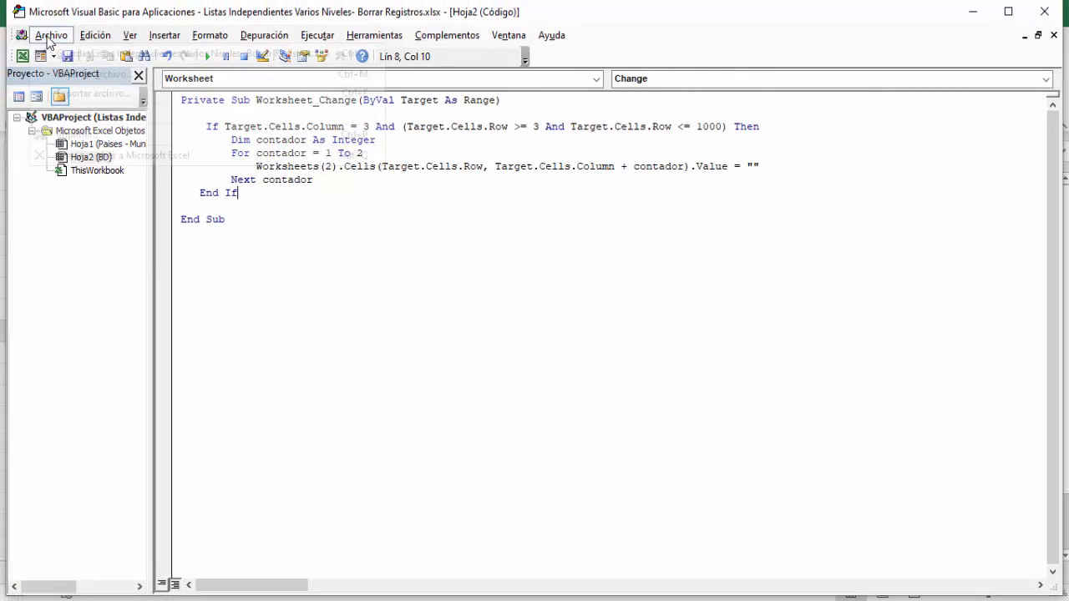
click(102, 155)
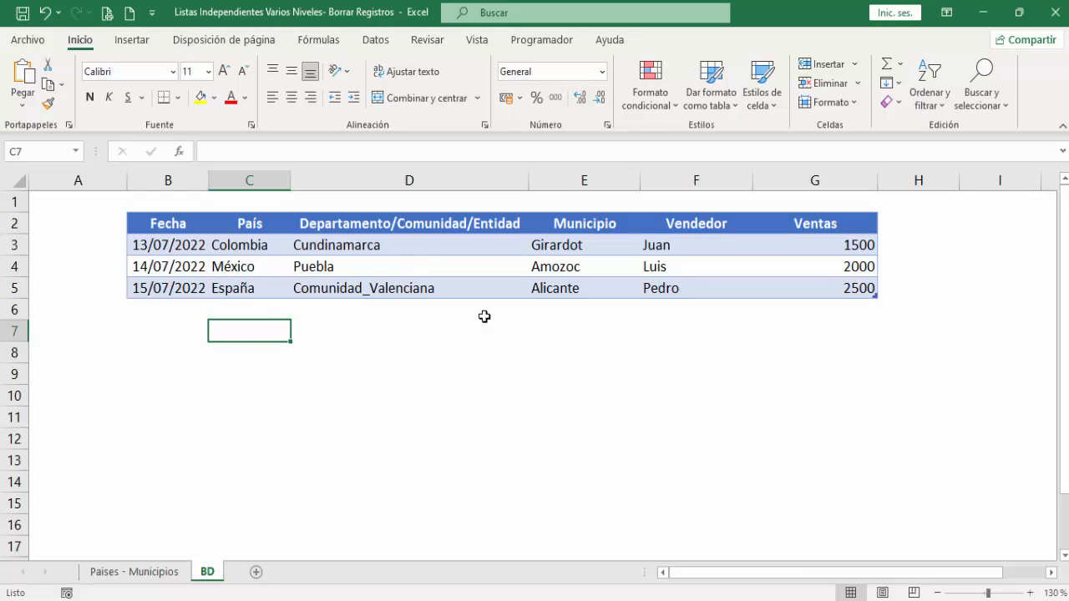
- Change row 4's selections to Colombia in C4, Antioquia in D4 and Envigado in E4 using their dropdown lists
click(273, 269)
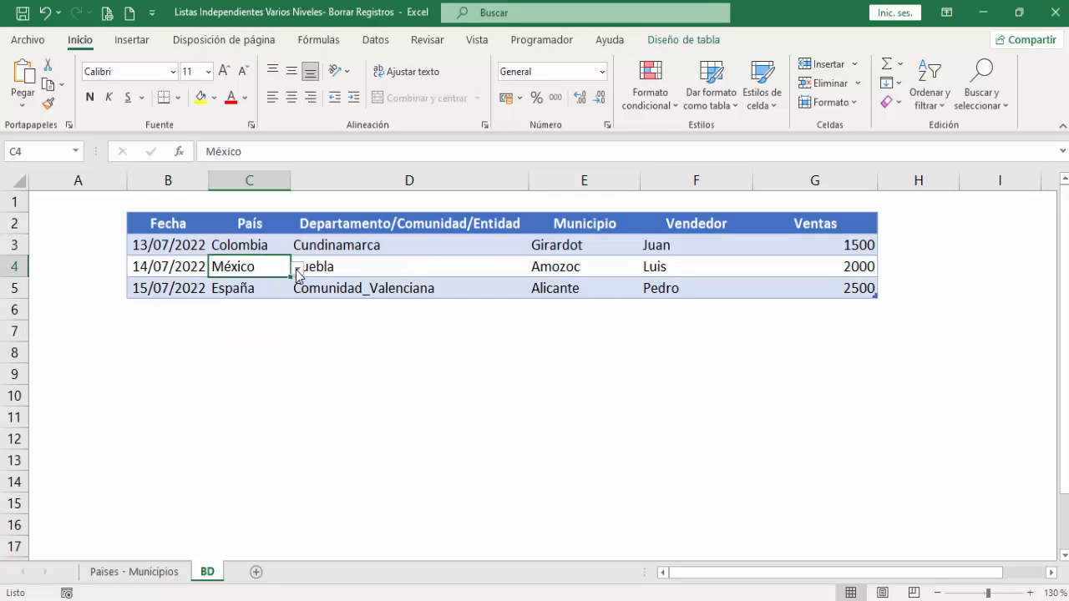
click(297, 268)
click(264, 299)
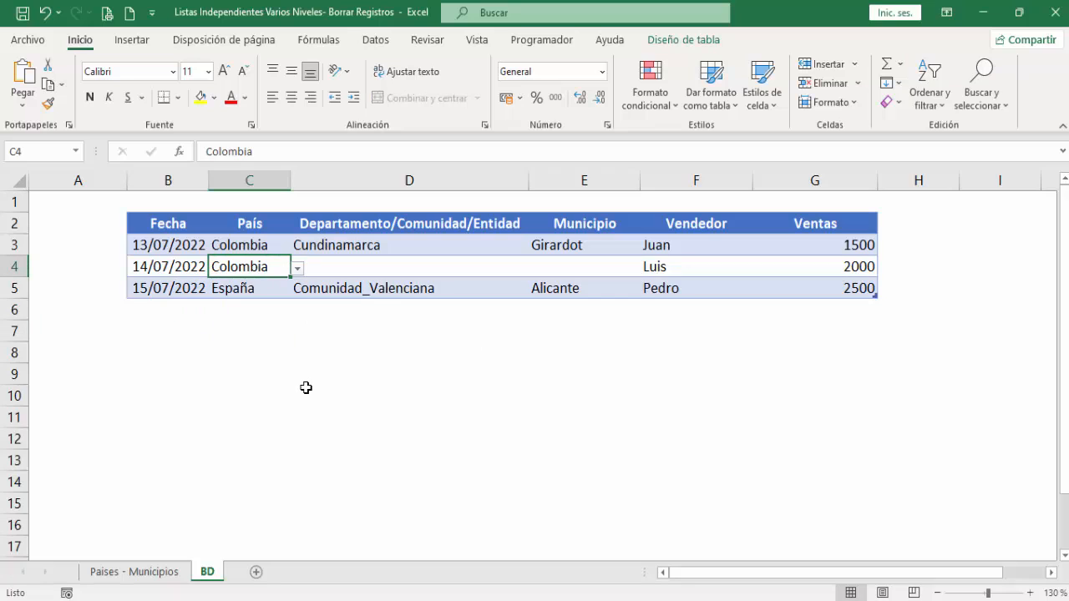
click(433, 274)
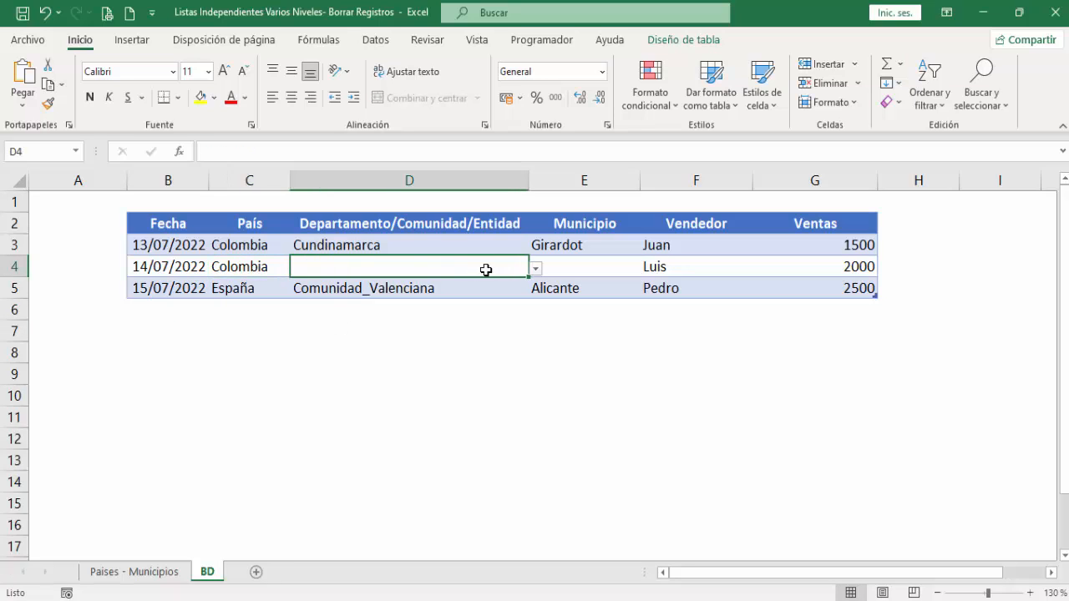
click(535, 268)
click(361, 301)
click(577, 268)
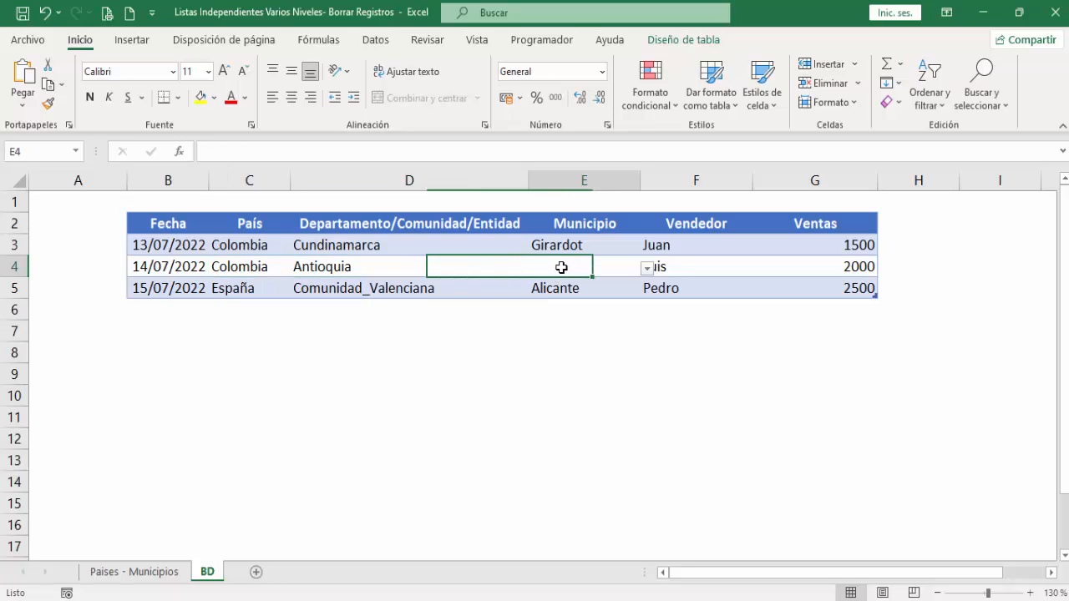
click(648, 269)
click(555, 327)
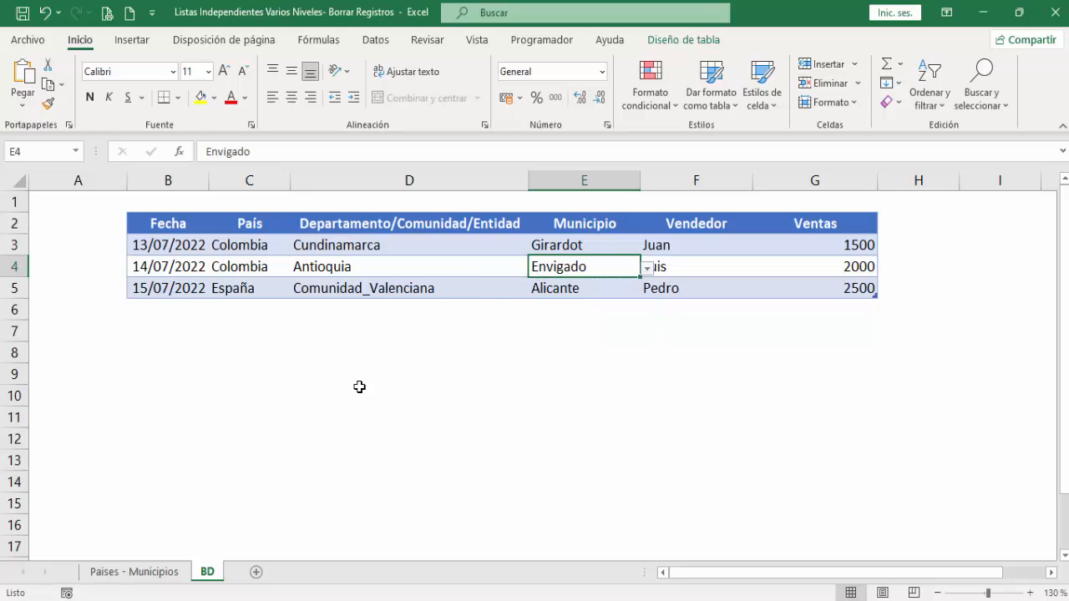
- Change row 5's selections to México in C5, Puebla in D5 and Tehuacán in E5 using their dropdown lists
click(252, 286)
click(298, 289)
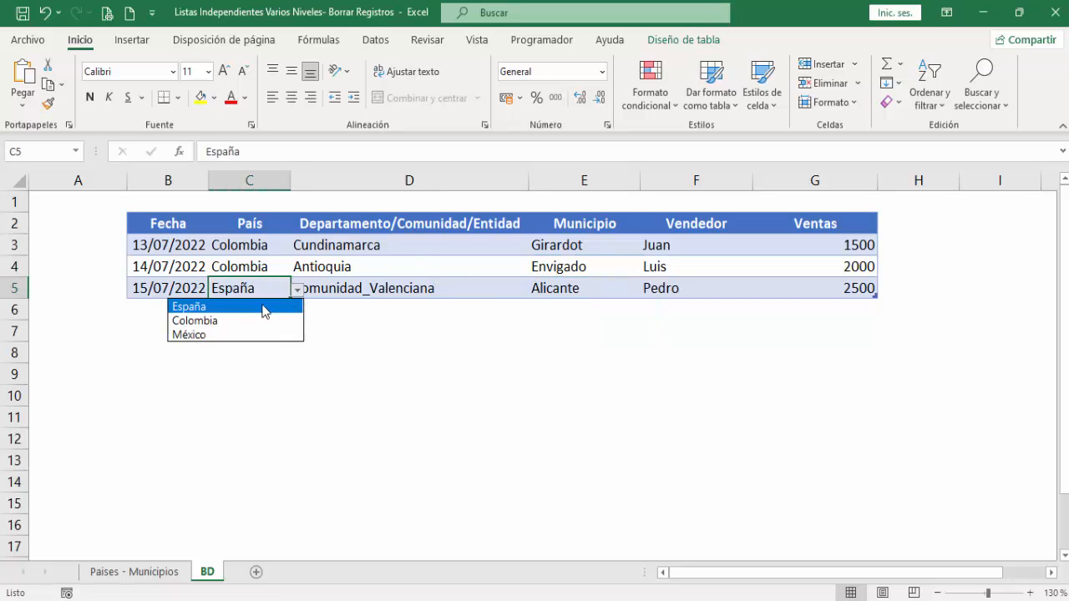
click(234, 334)
click(464, 294)
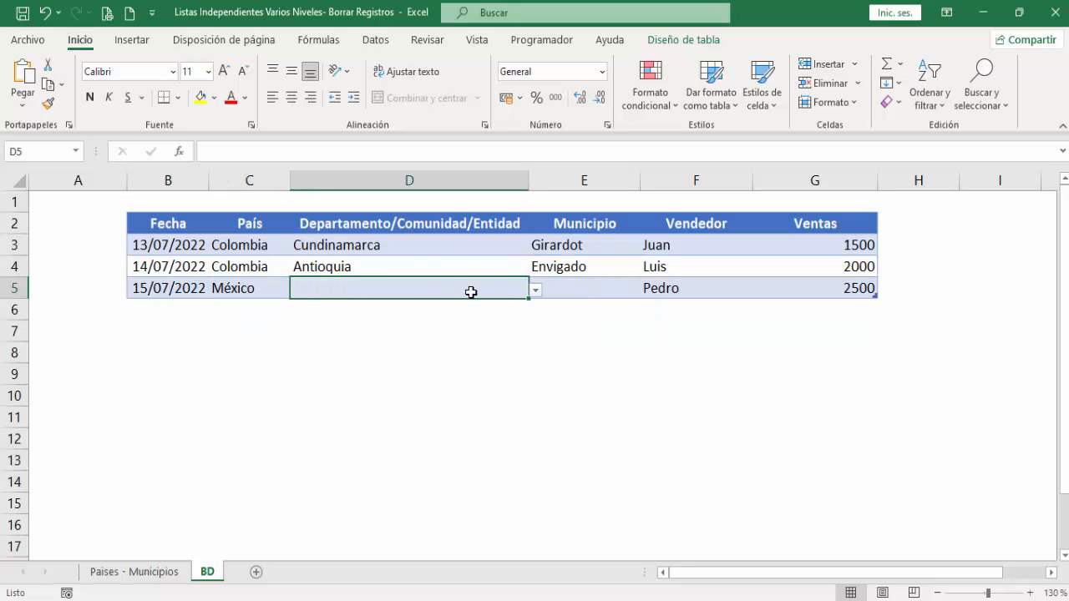
click(535, 290)
click(349, 335)
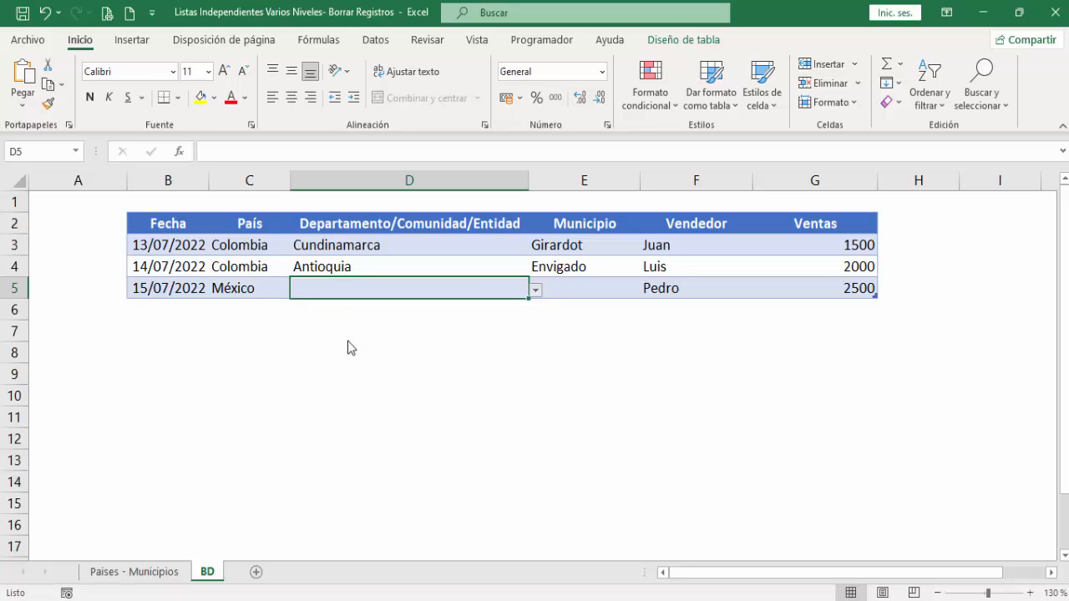
click(568, 288)
click(646, 289)
click(587, 319)
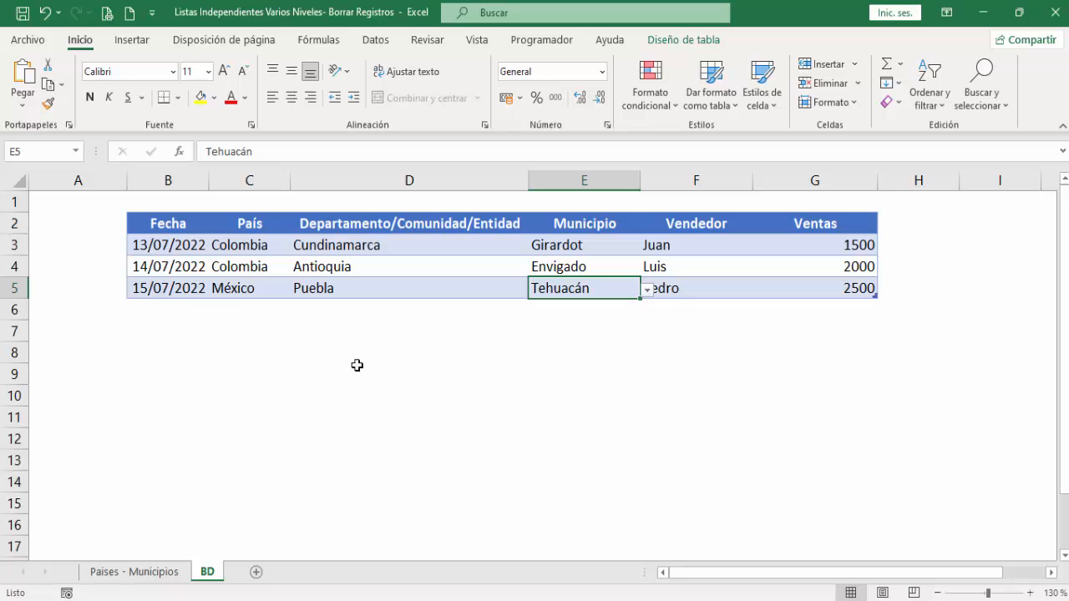
- Choose Atlántico in D4 to test whether the municipality in E4 is cleared
click(401, 265)
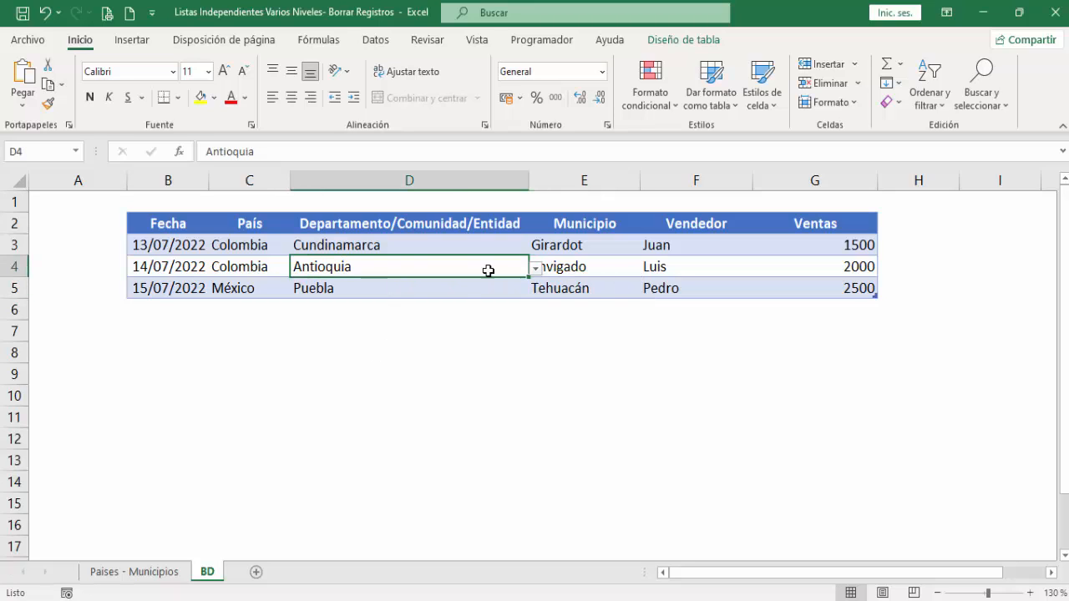
click(536, 269)
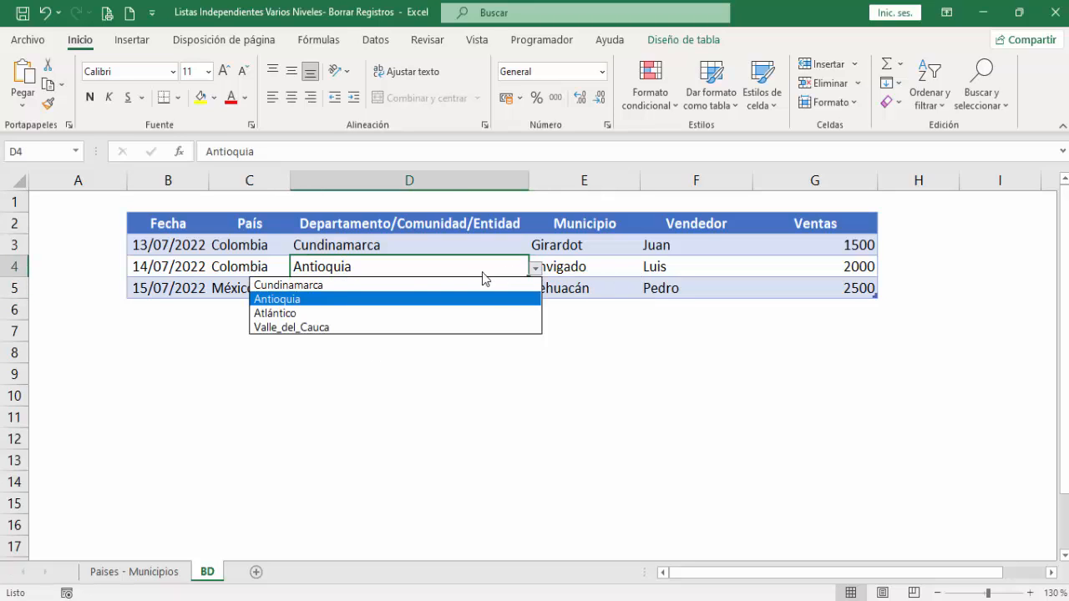
click(334, 312)
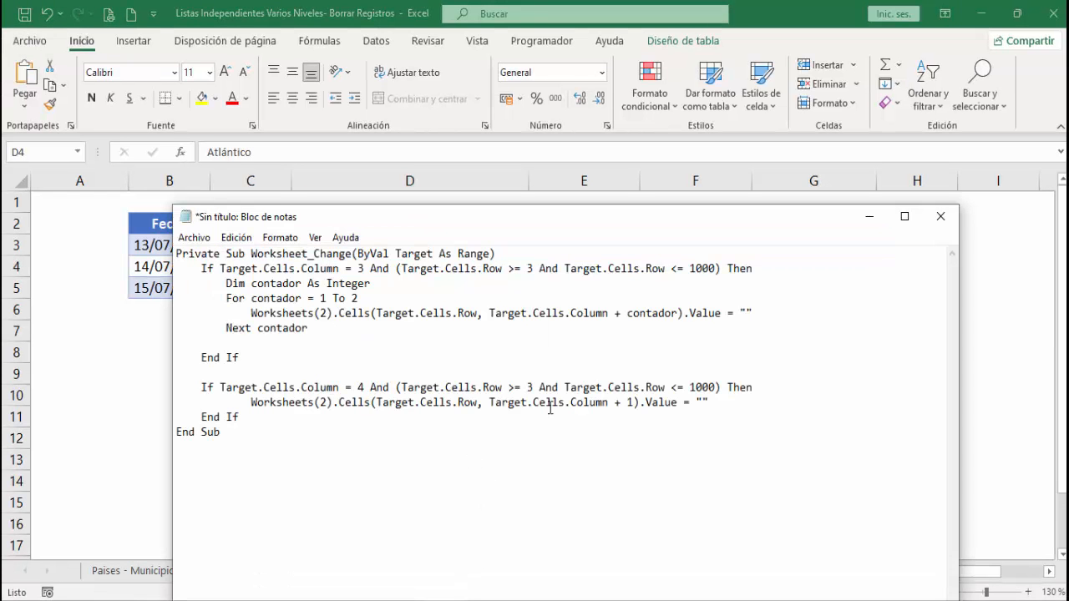
- Copy the column 4 If block from Notepad below the first block in the BD sheet's Worksheet_Change procedure, and return to the worksheet
drag(705, 401, 150, 376)
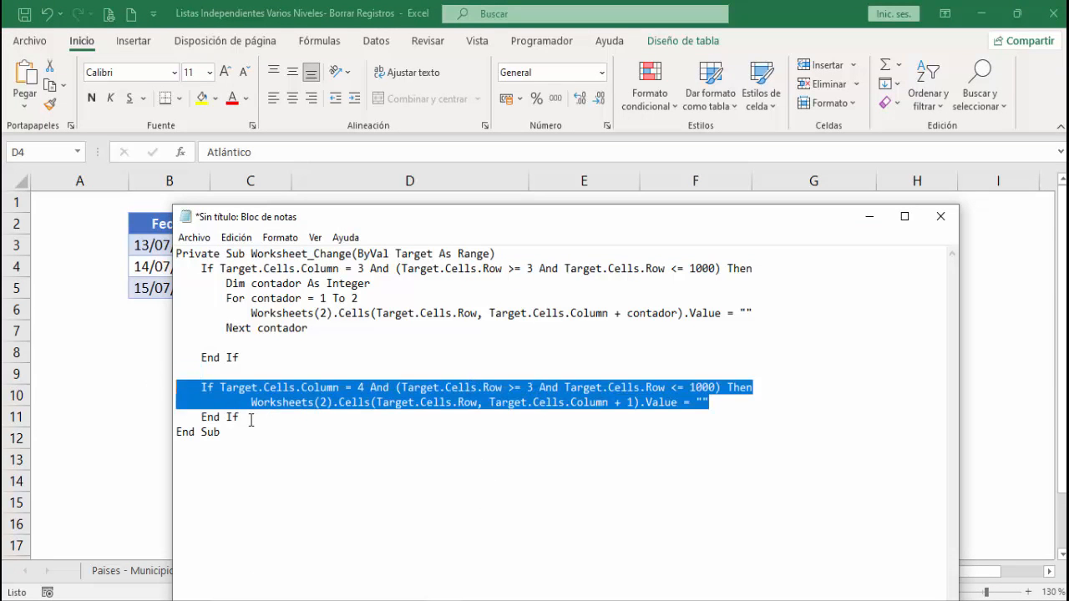
drag(250, 417, 157, 381)
key(ctrl+c)
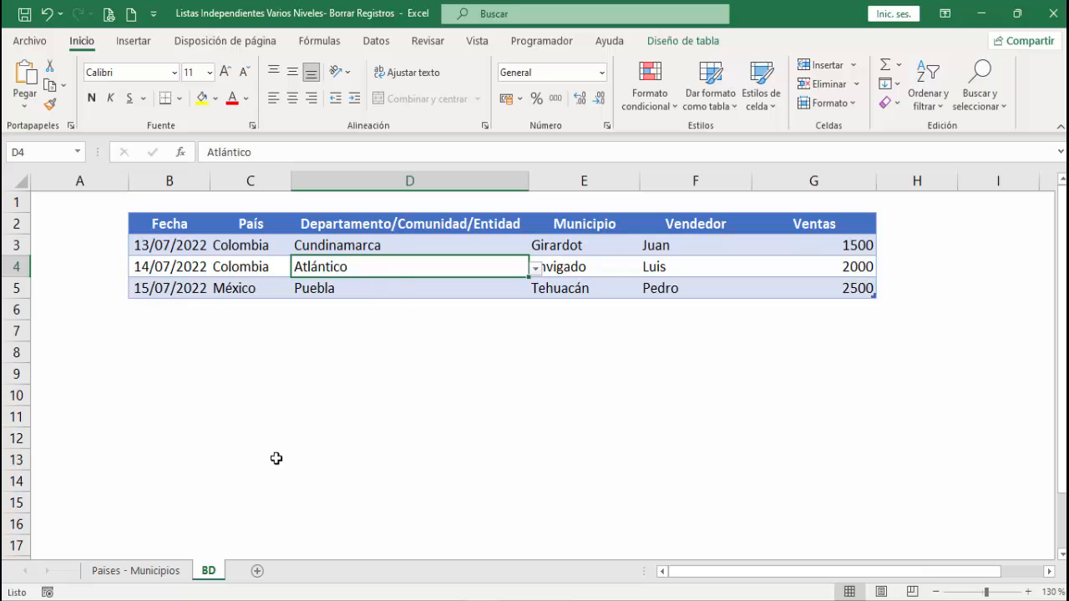
right_click(206, 570)
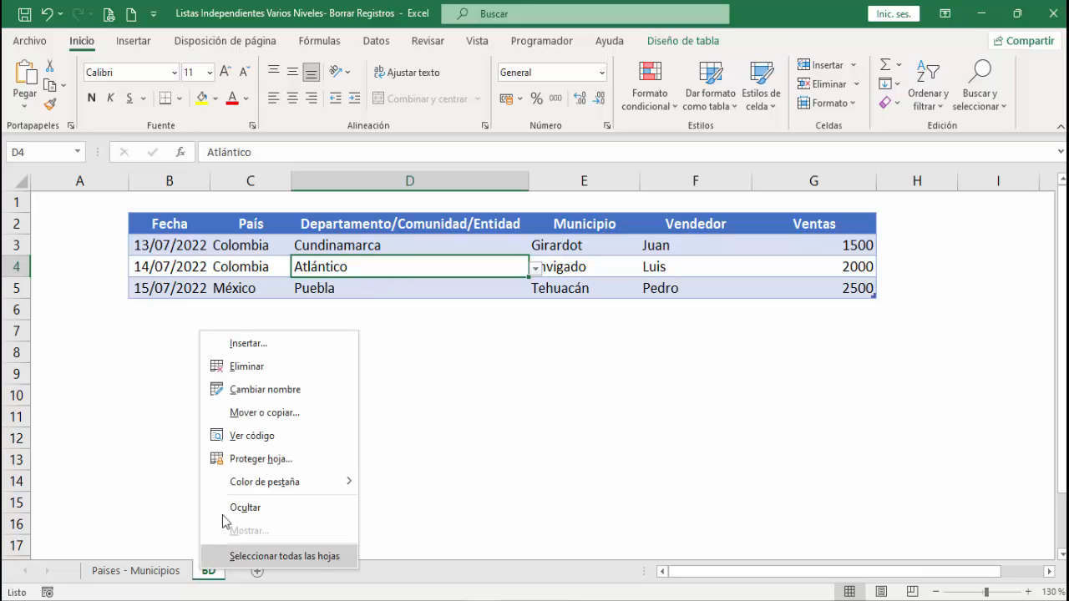
click(247, 436)
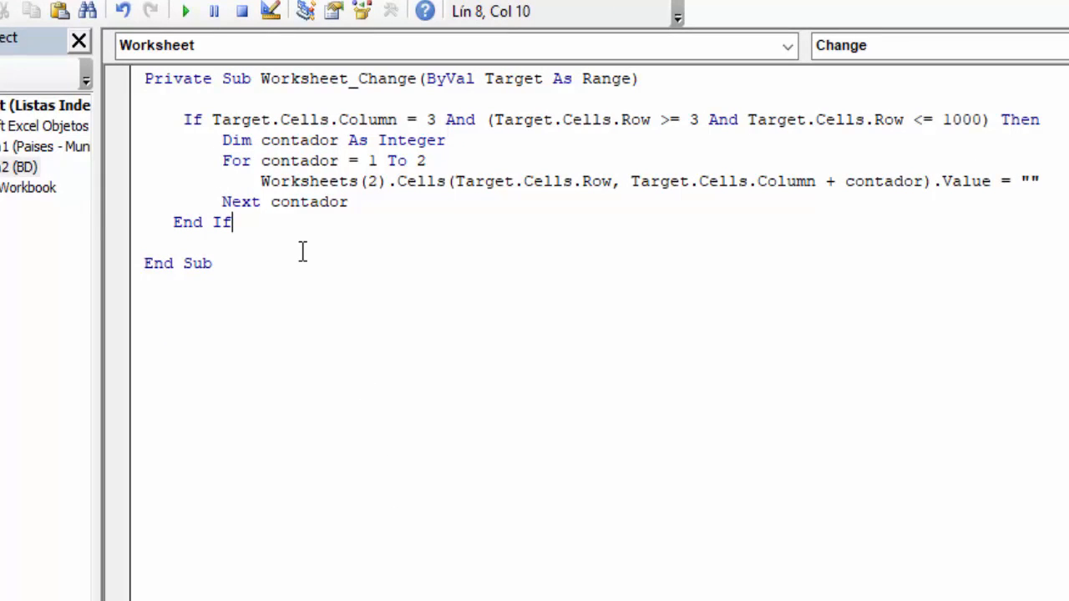
key(Return)
key(Return)
key(ctrl+v)
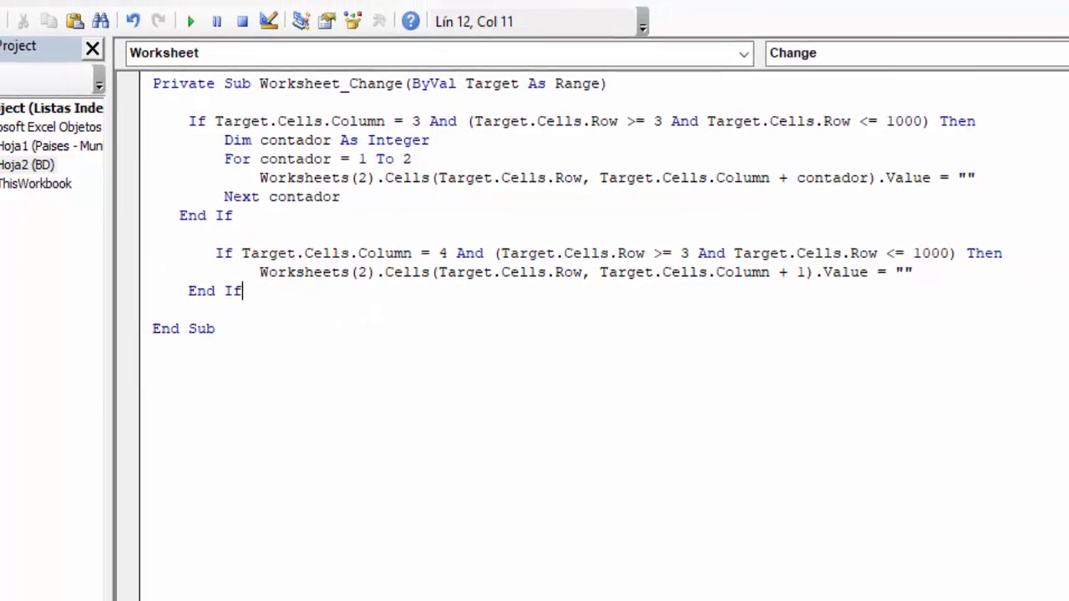
click(8, 12)
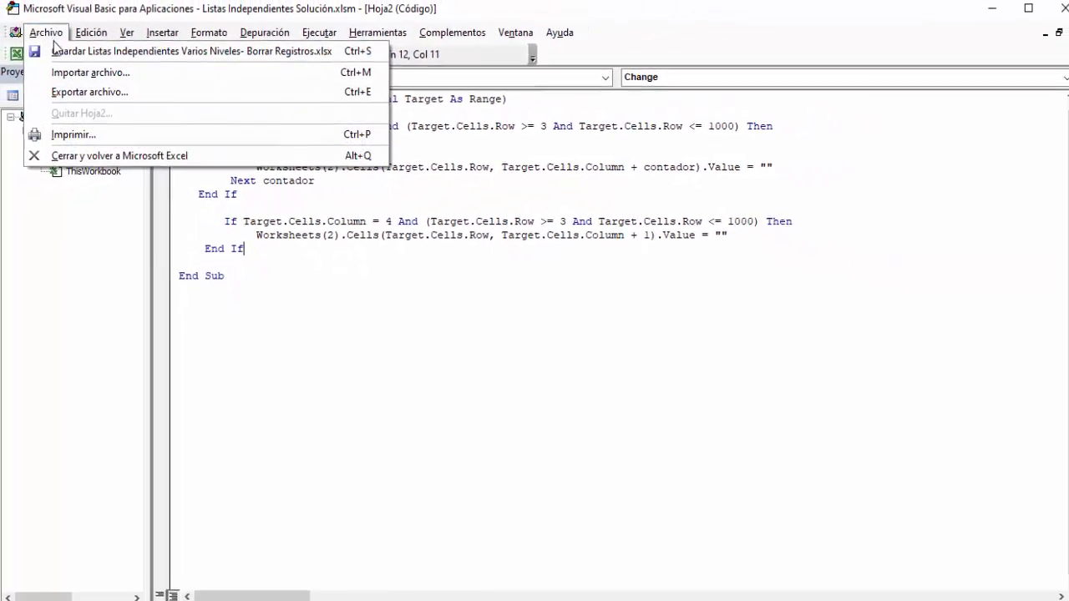
click(106, 157)
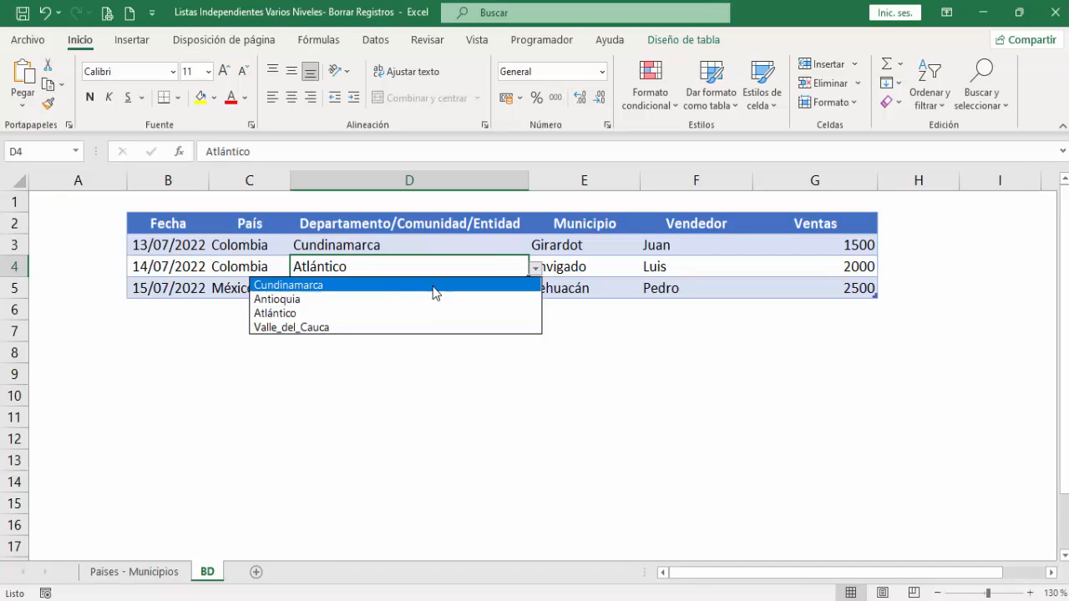
- Choose Antioquia in D4 and Itagüí in E4 from their dropdown lists
click(535, 268)
click(379, 299)
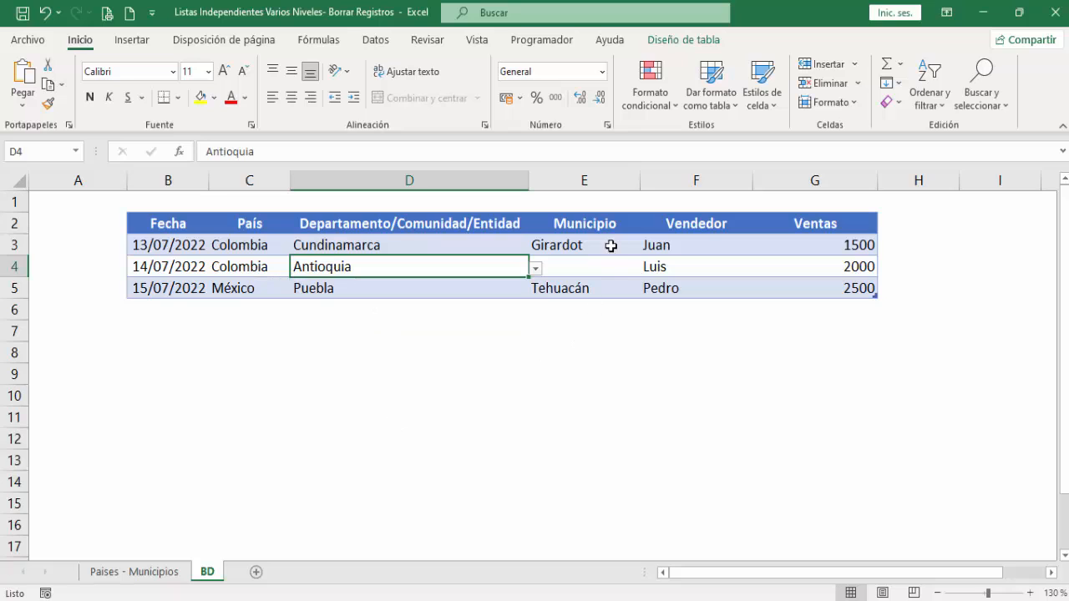
click(594, 265)
click(647, 268)
click(533, 313)
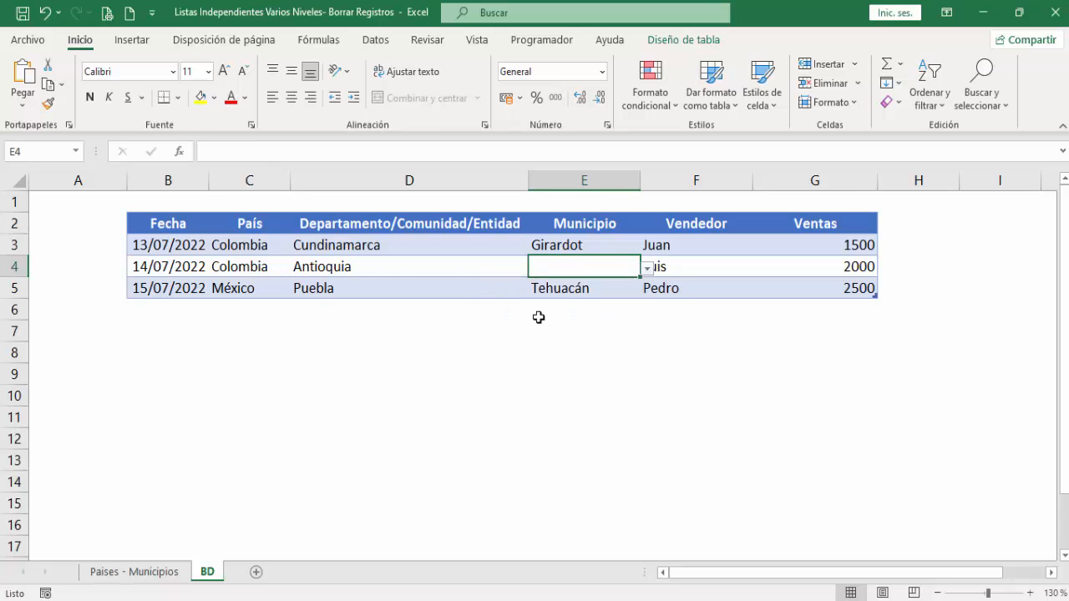
- Choose Jalisco in D5 and Tonalá in E5 from their dropdown lists
click(523, 286)
click(535, 290)
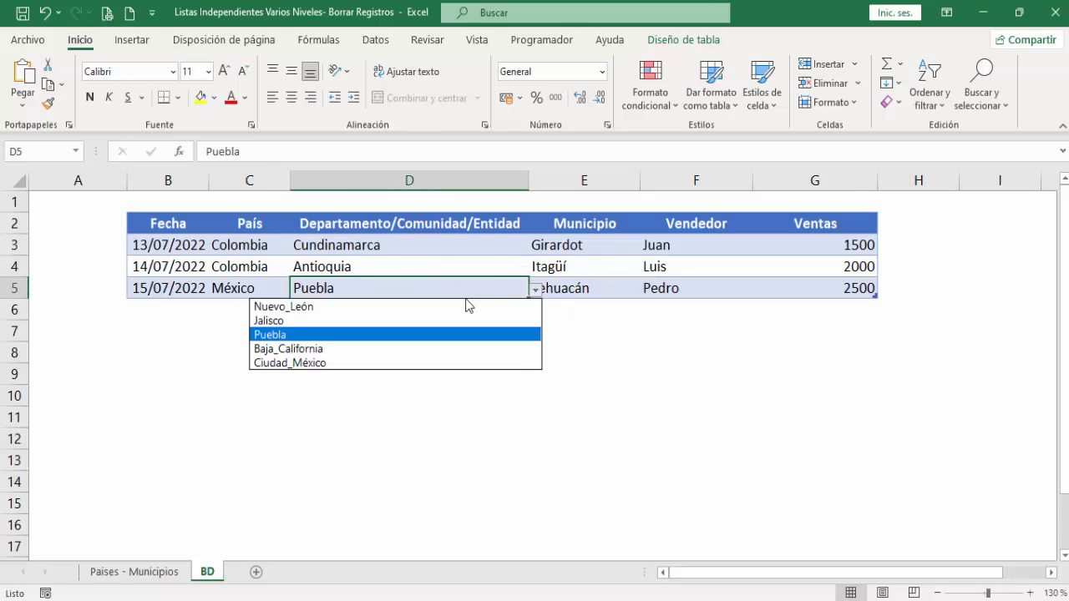
click(391, 322)
click(630, 289)
click(648, 290)
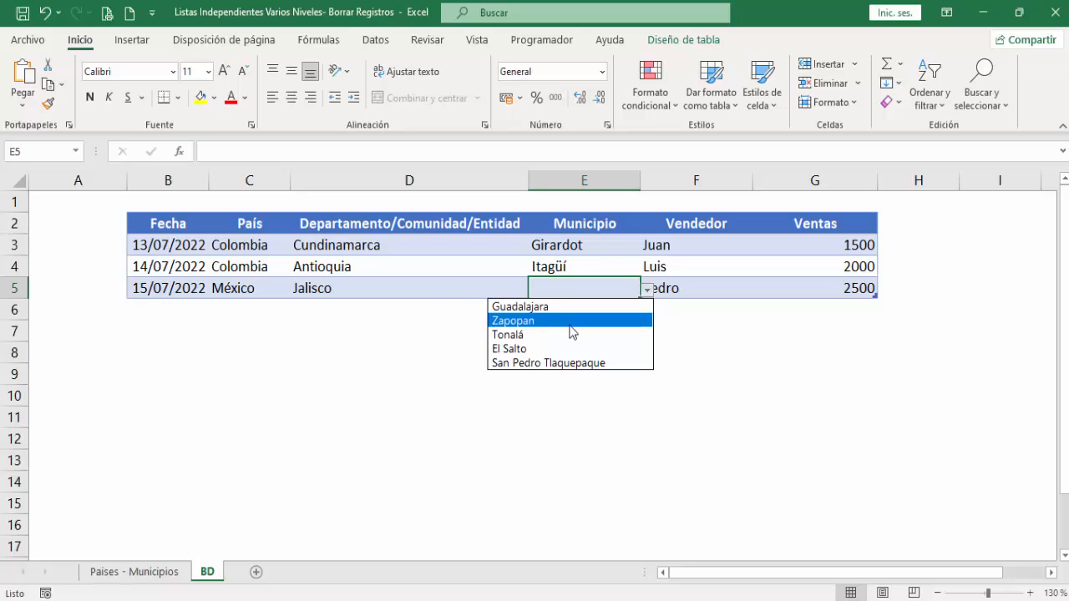
click(573, 337)
- Choose España in C3 to test whether the region in D3 and the municipality in E3 are cleared
click(287, 250)
click(298, 248)
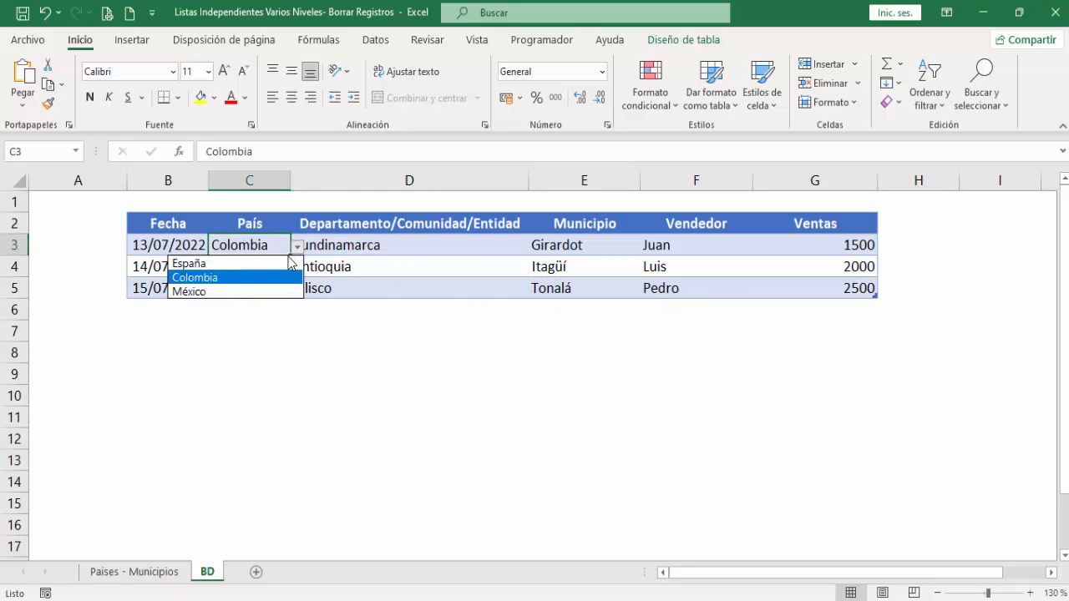
click(238, 259)
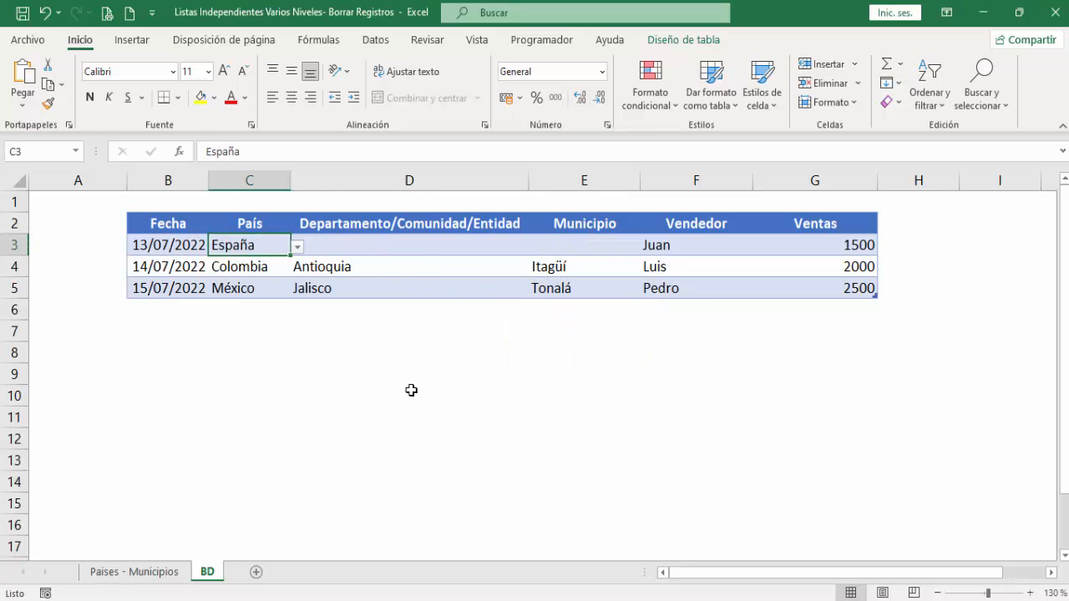
- Choose Madrid in D3 and Leganés in E3 from their dropdown lists
click(462, 244)
click(535, 246)
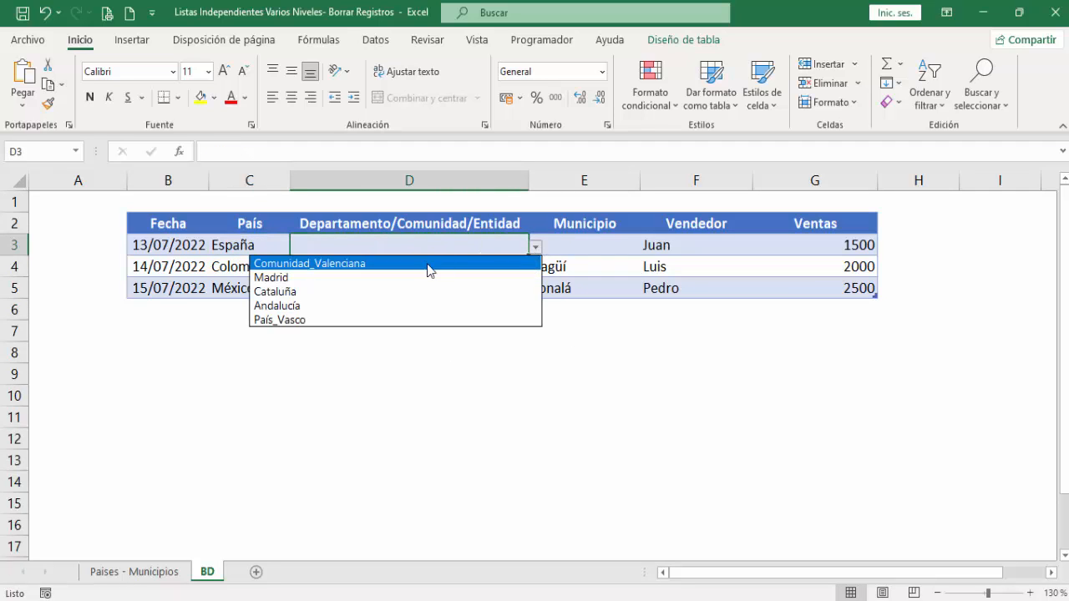
click(432, 279)
click(553, 244)
click(648, 247)
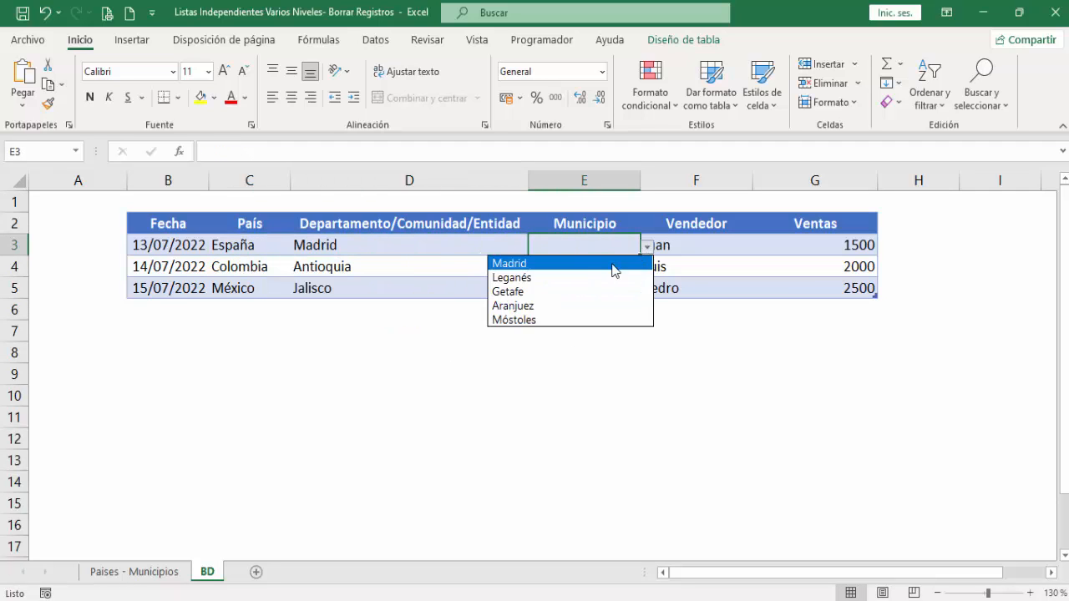
click(559, 278)
click(435, 356)
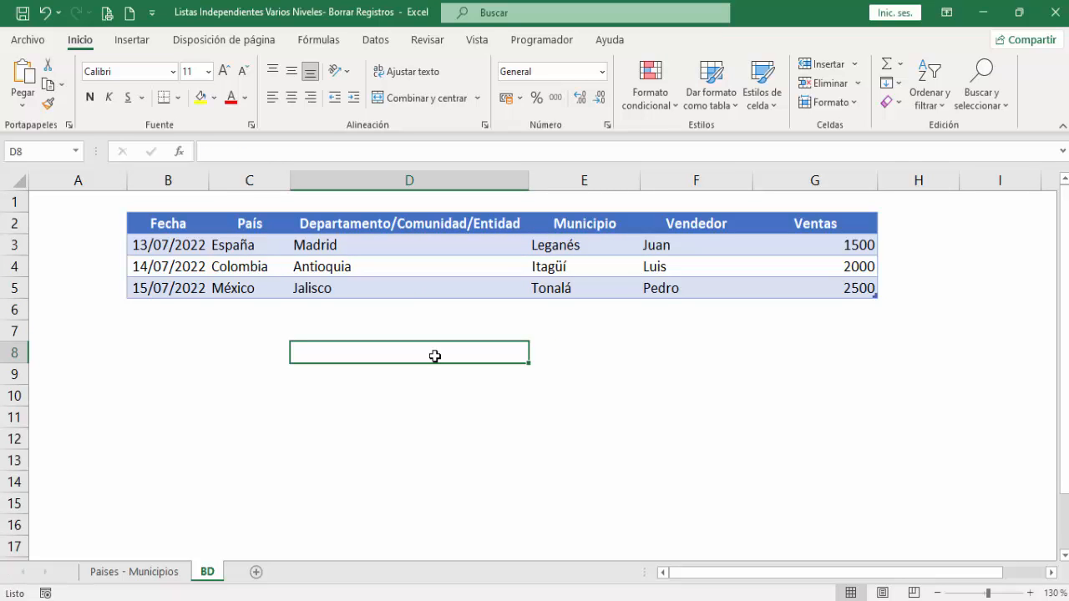
- In the BD sheet's code, replace the column 3 block's contador loop with an indented copy of the column 4 block's Worksheets(2) line
right_click(207, 573)
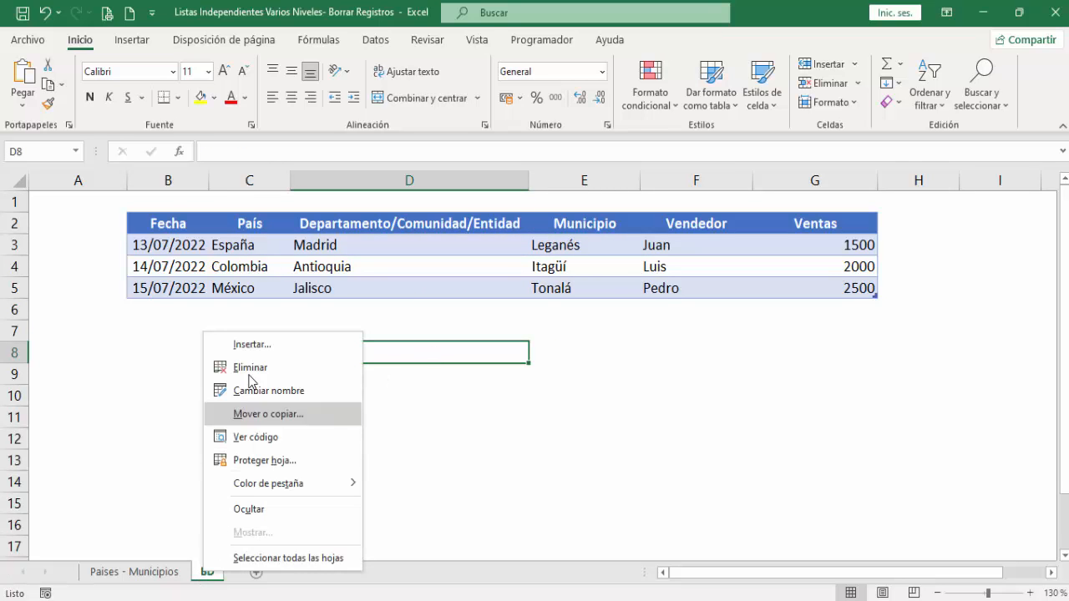
click(261, 445)
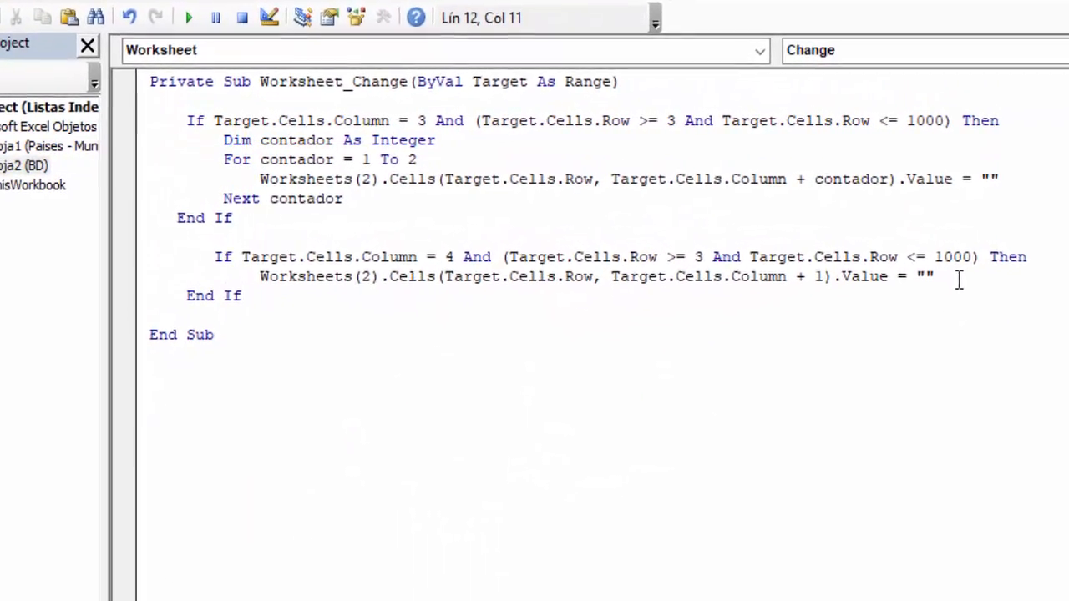
drag(968, 284, 261, 297)
key(ctrl+c)
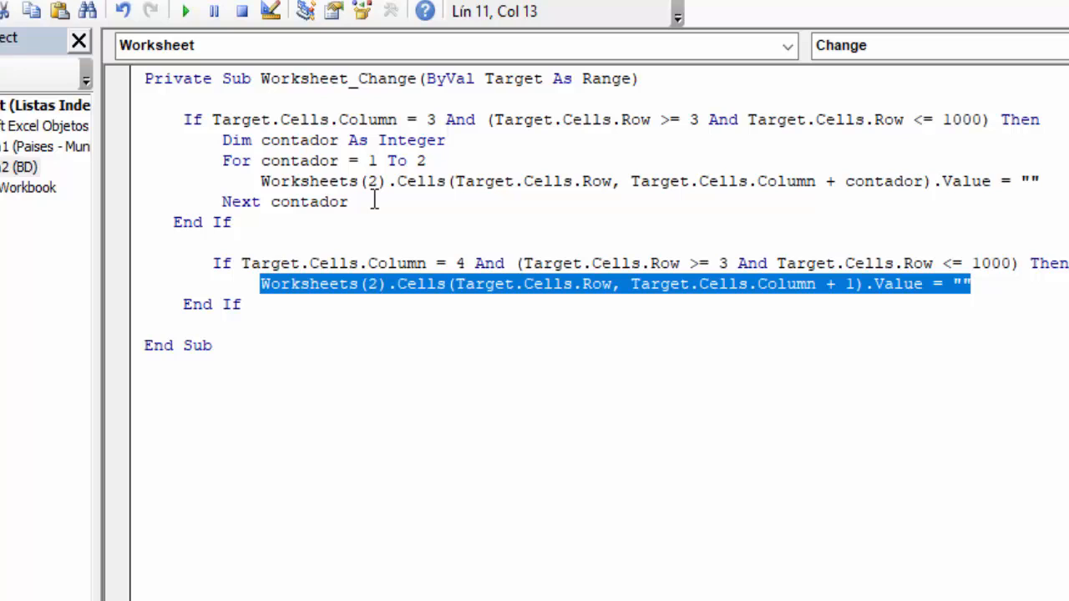
drag(374, 202, 43, 132)
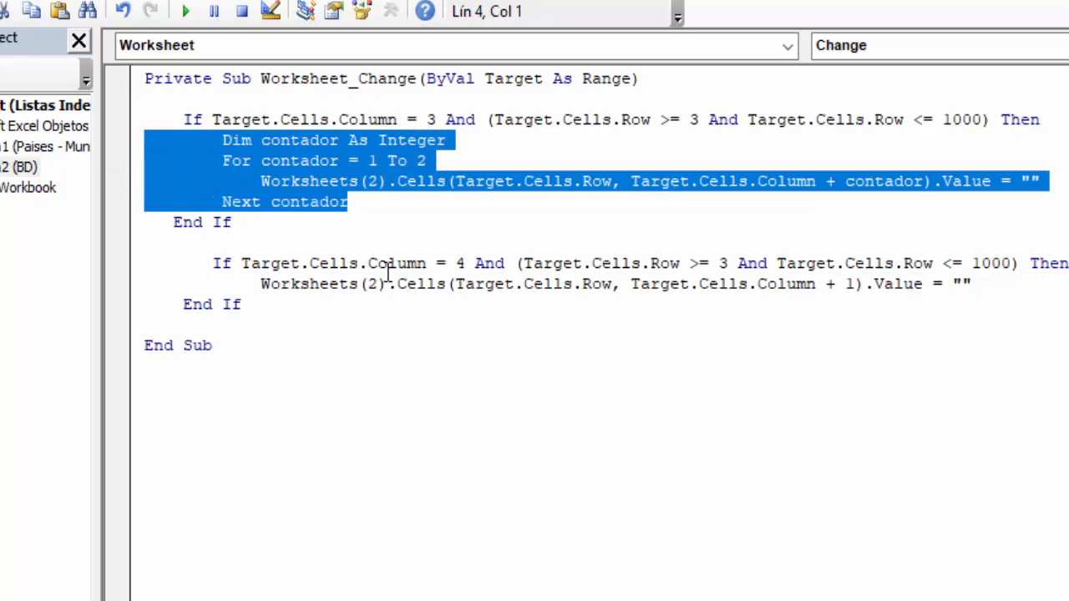
key(ctrl+v)
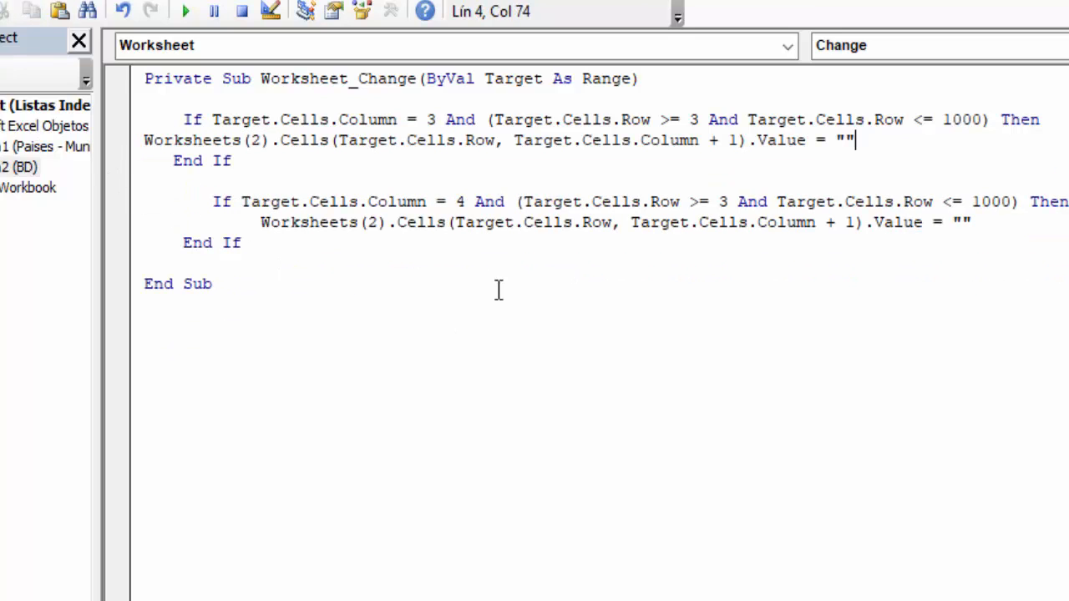
click(146, 140)
key(Tab)
key(Tab)
key(Tab)
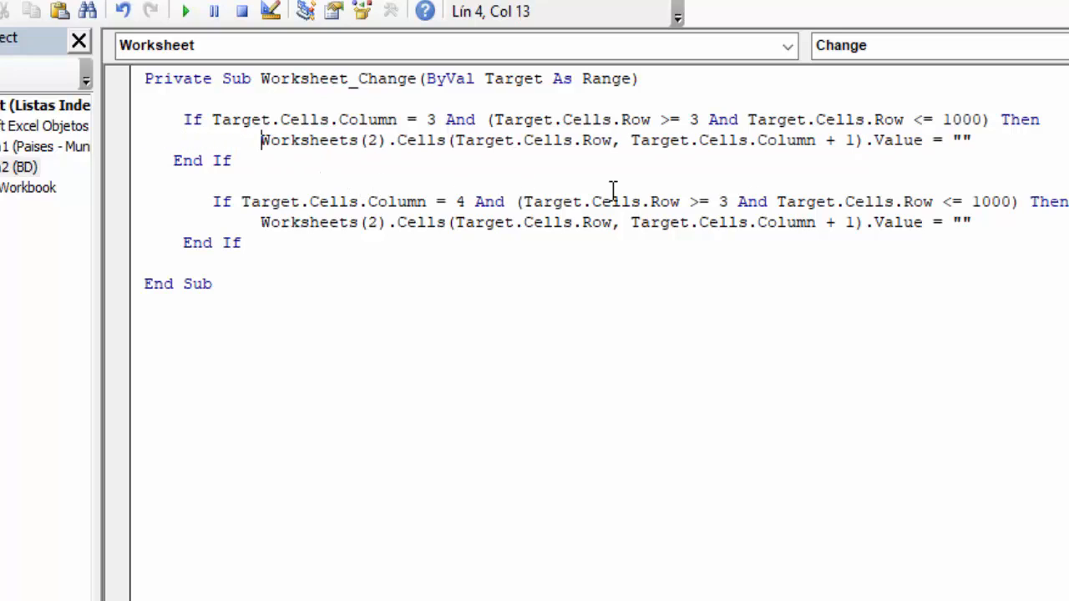
- Duplicate the clearing line in the column 3 block, set the copy's column offset to + 2, and return to the worksheet
drag(991, 139, 267, 146)
key(ctrl+c)
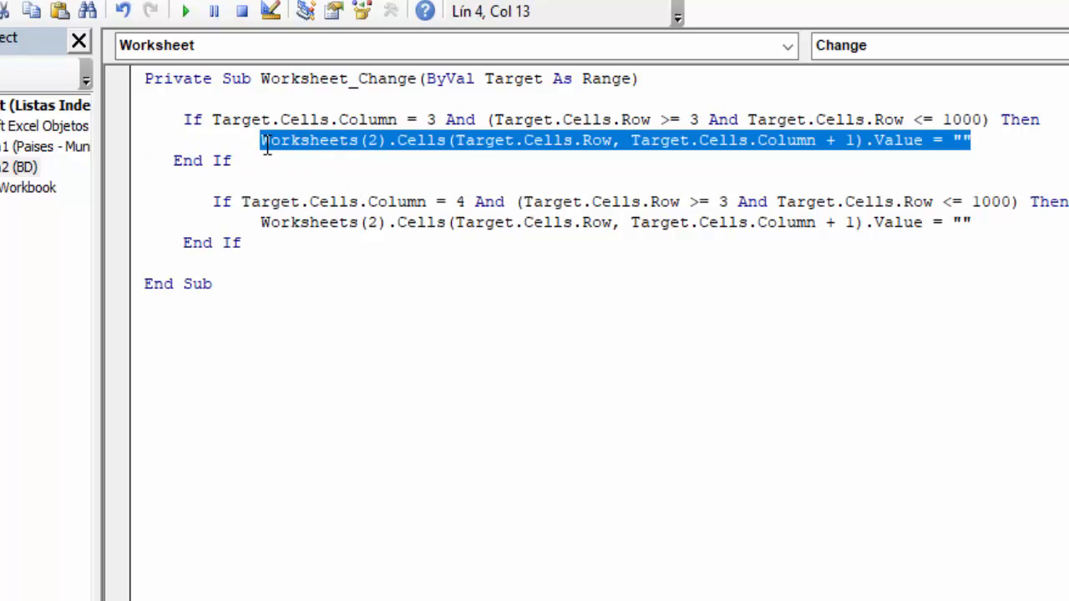
click(994, 142)
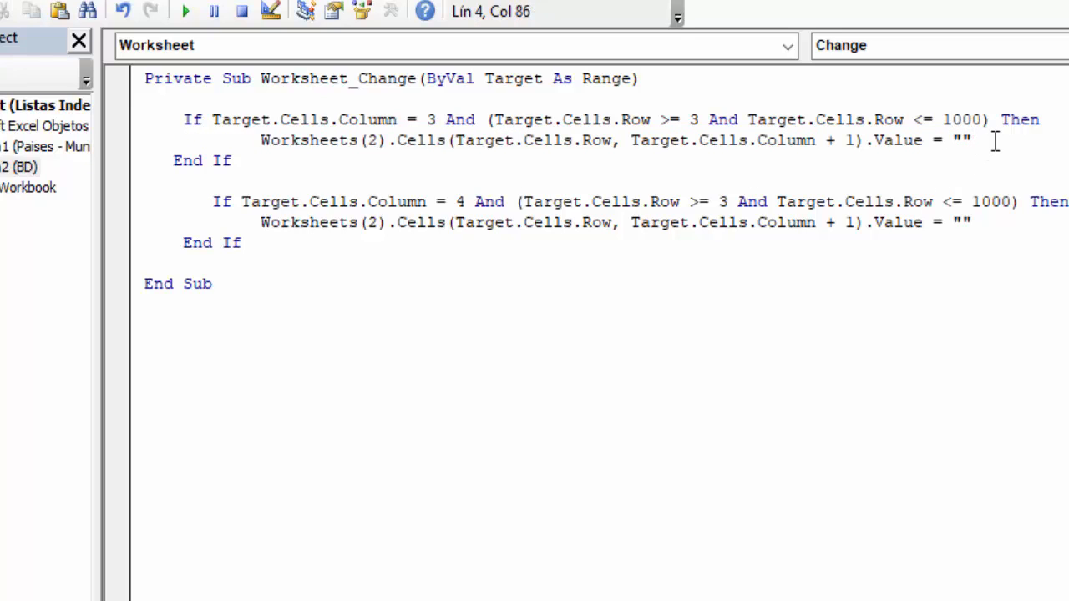
key(Return)
key(ctrl+v)
click(854, 140)
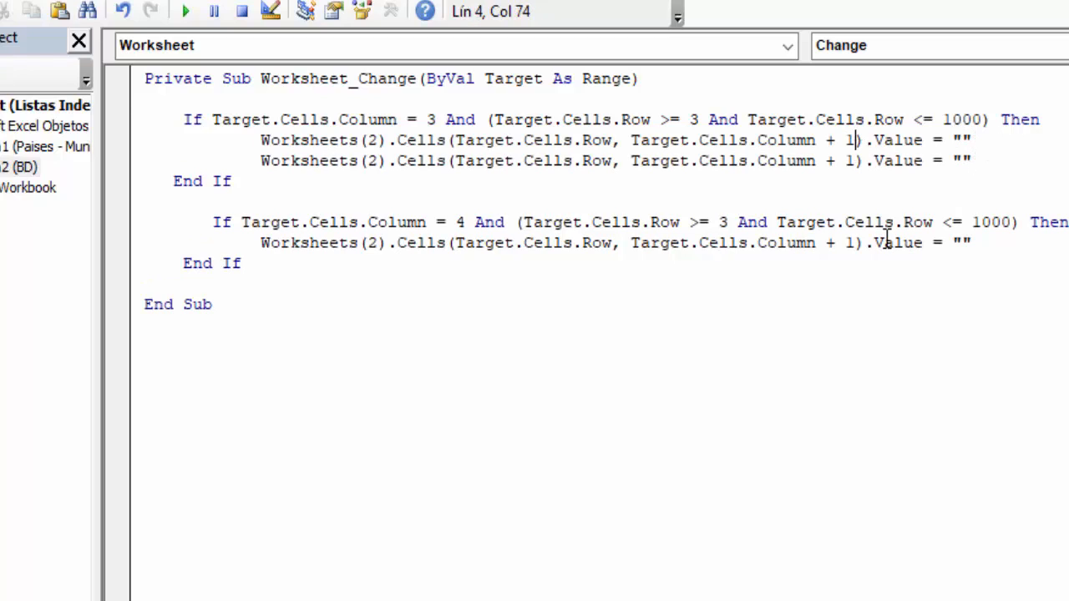
key(Down)
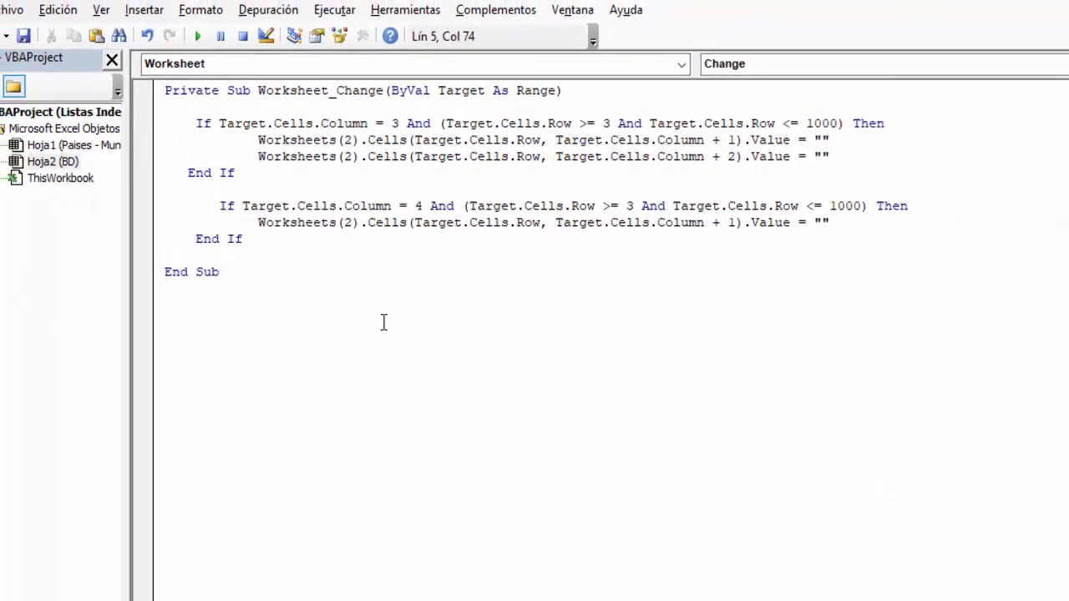
click(4, 10)
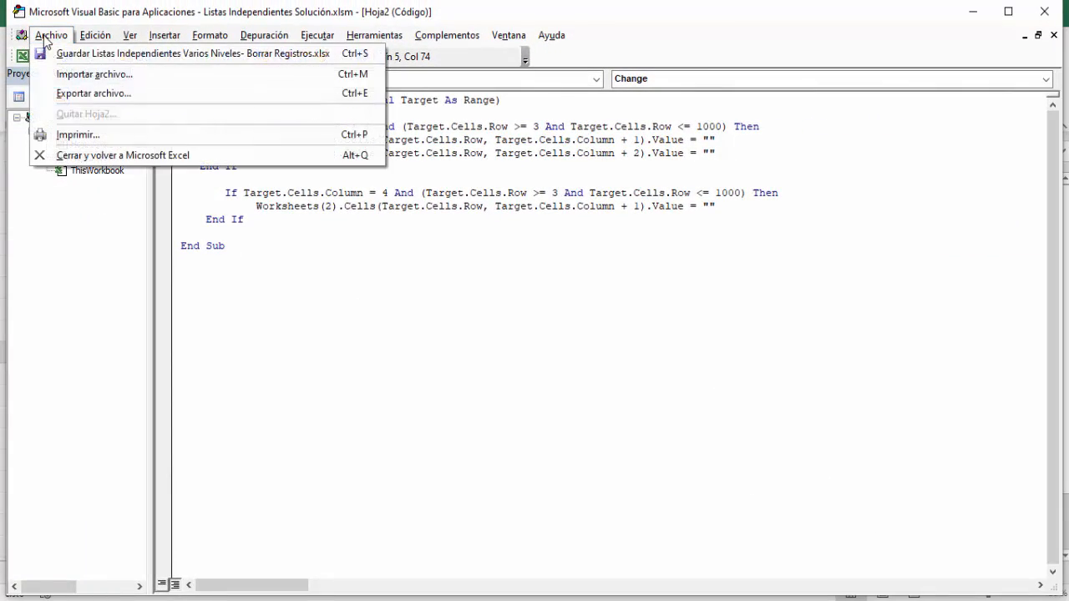
click(114, 154)
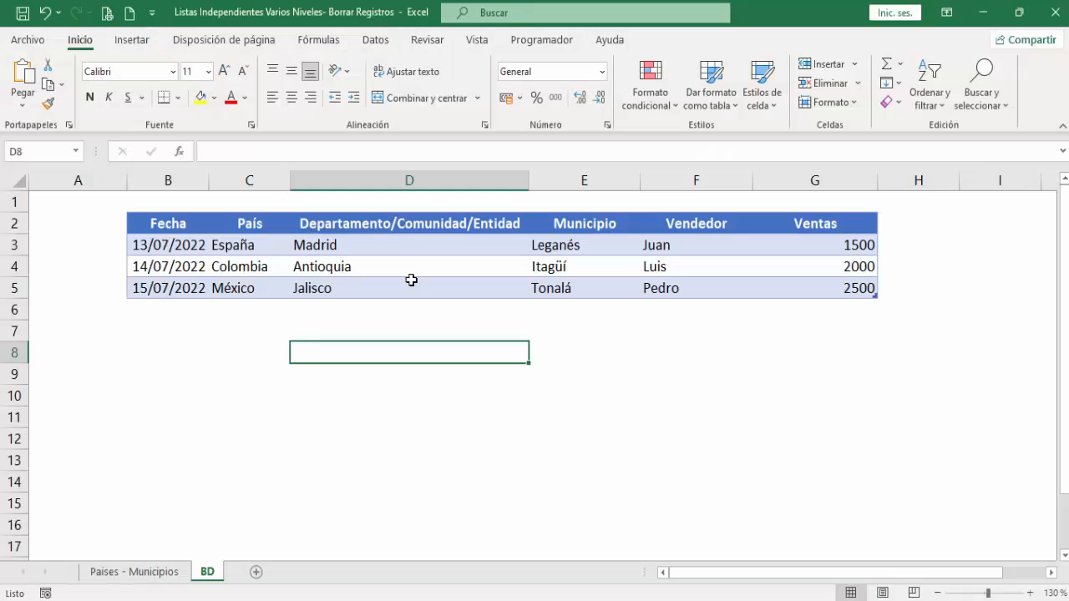
- Choose México in C4 and Puebla in D5 to test whether their dependent cells are cleared
click(275, 265)
click(297, 267)
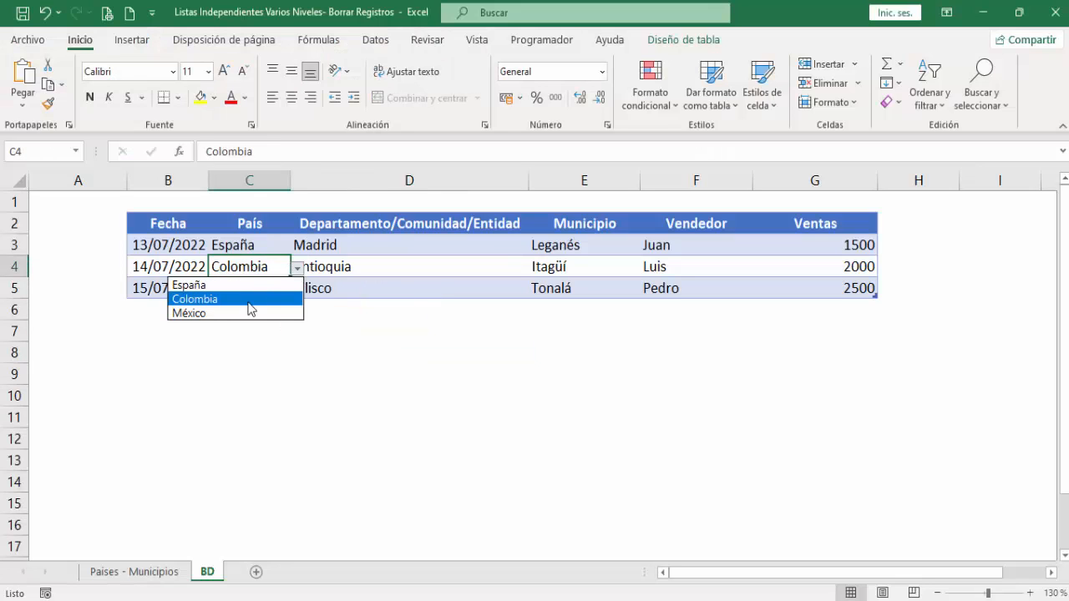
click(248, 309)
click(317, 288)
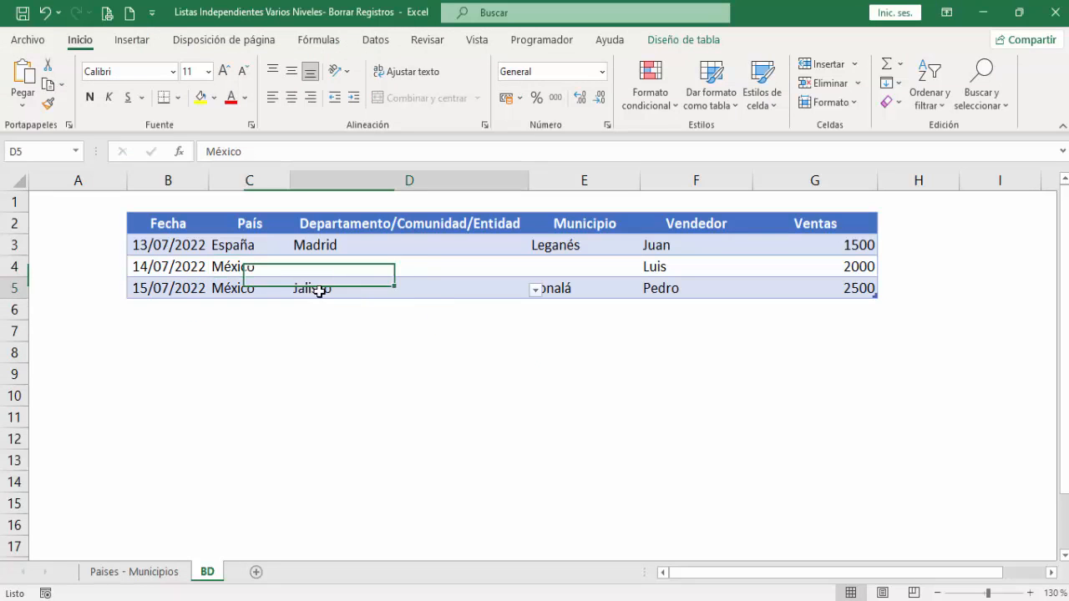
click(535, 289)
click(404, 335)
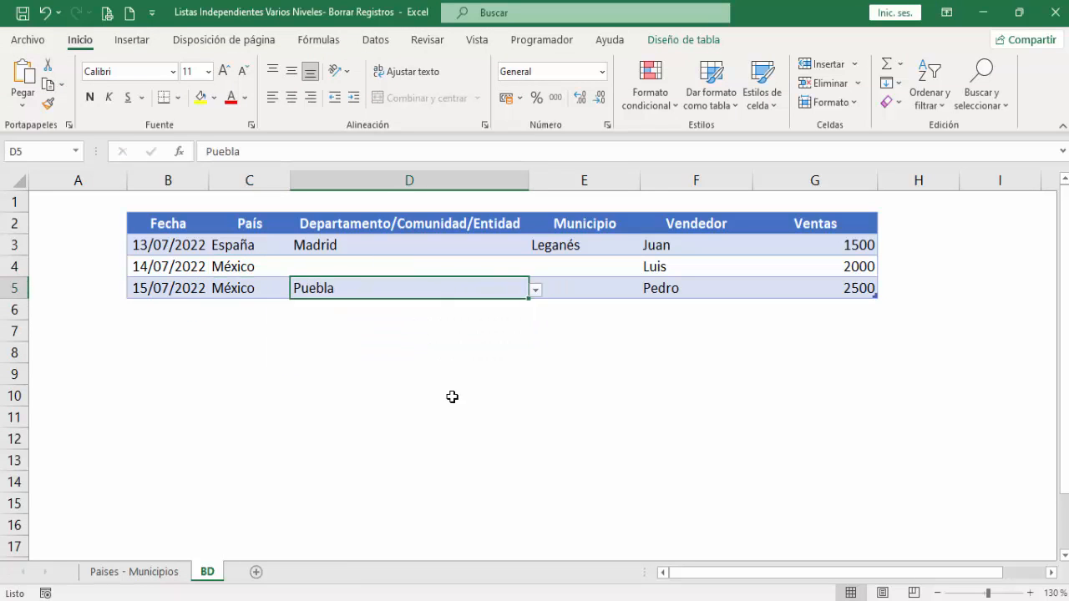
click(451, 396)
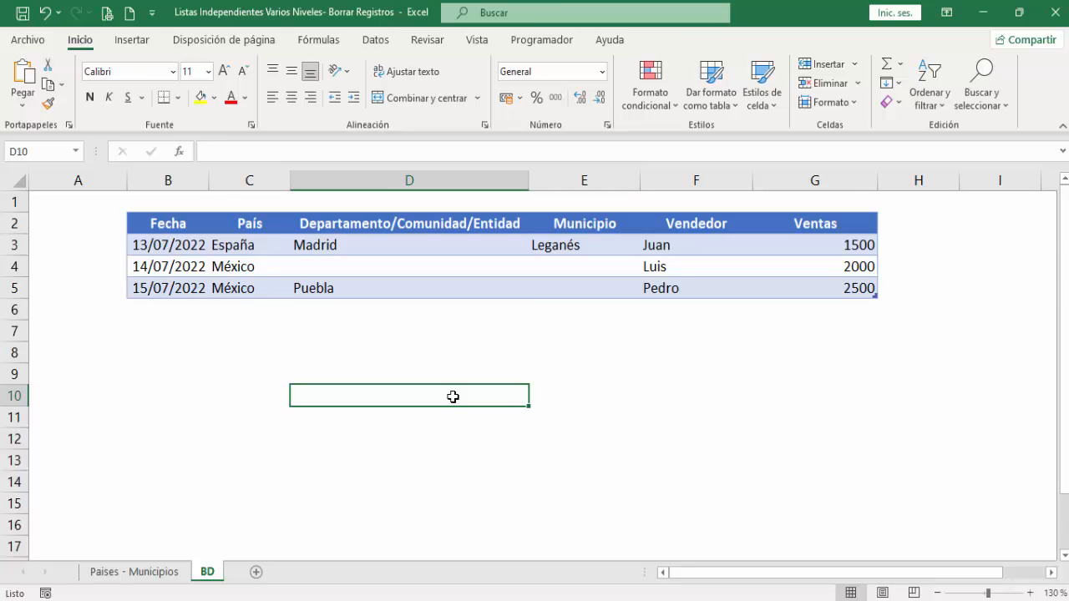
- Reopen the BD sheet's code and undo the column 3 block edits back to the For contador loop
right_click(209, 574)
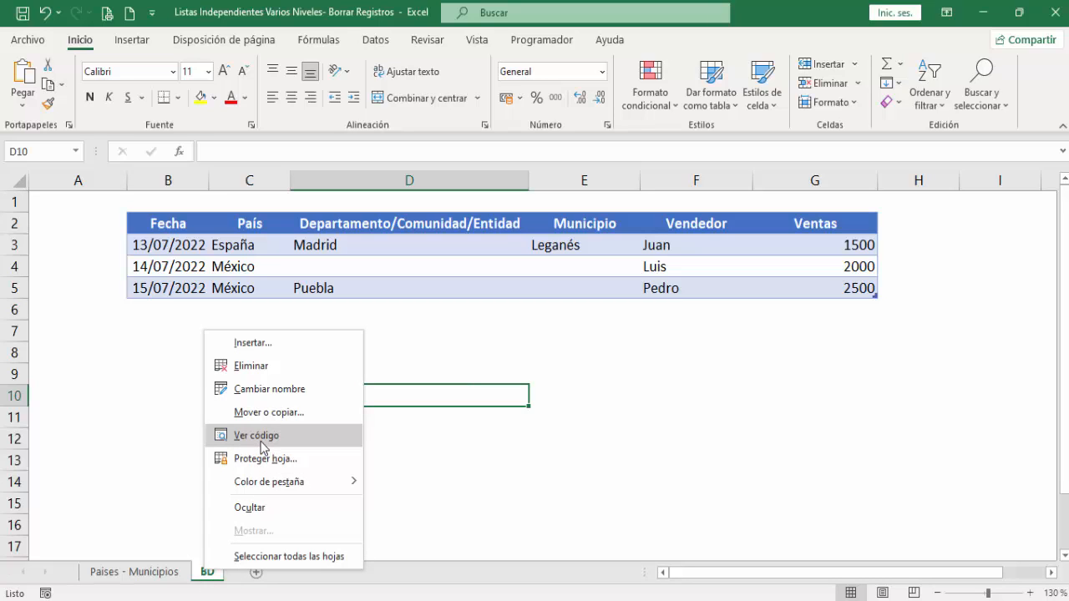
click(135, 437)
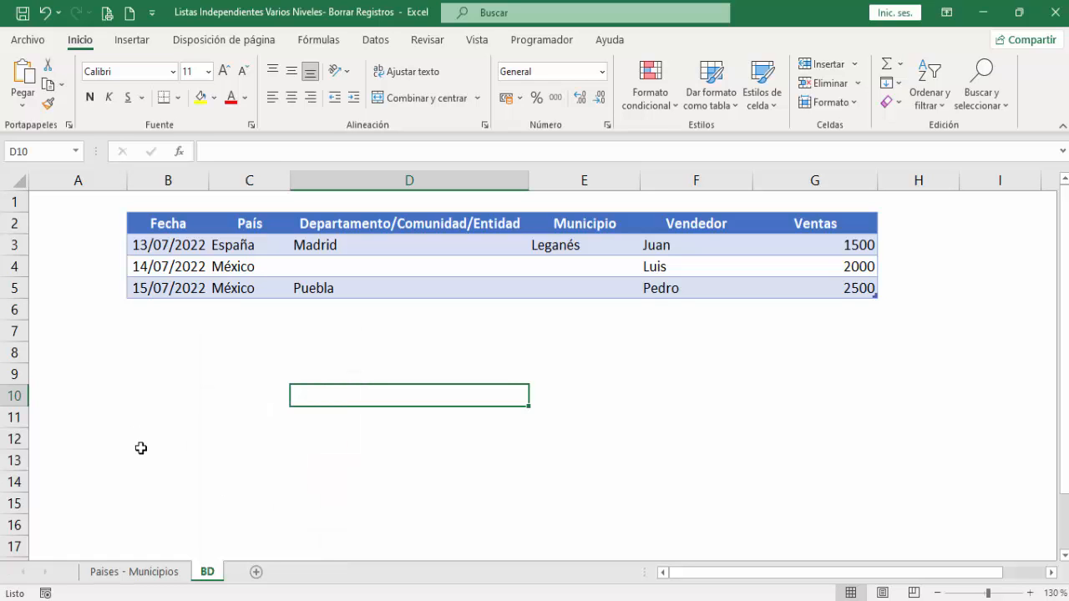
right_click(203, 574)
click(241, 437)
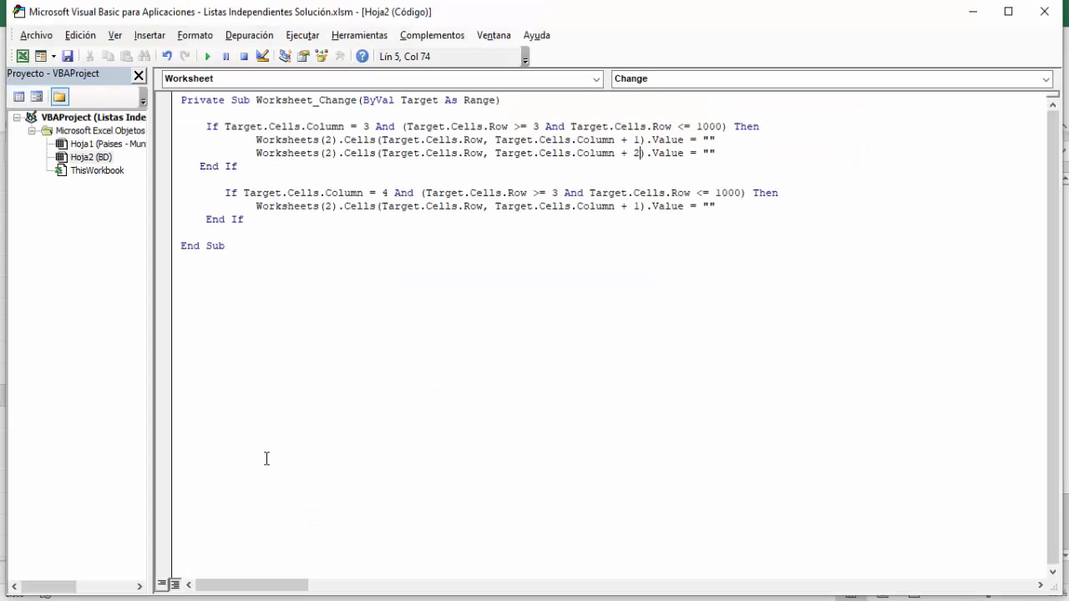
click(166, 56)
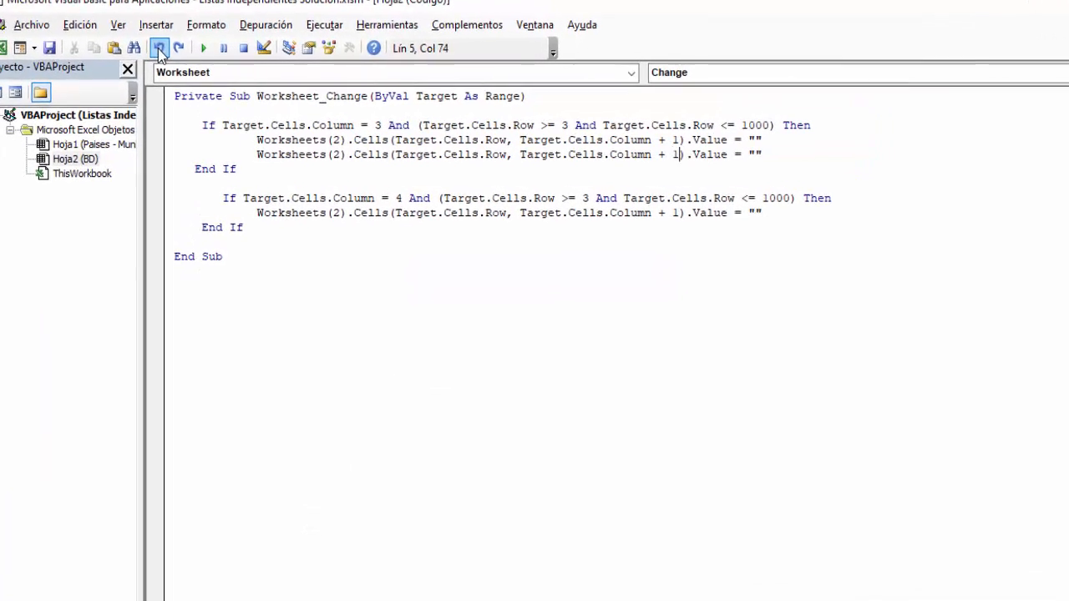
click(166, 55)
click(166, 55)
click(167, 55)
click(136, 26)
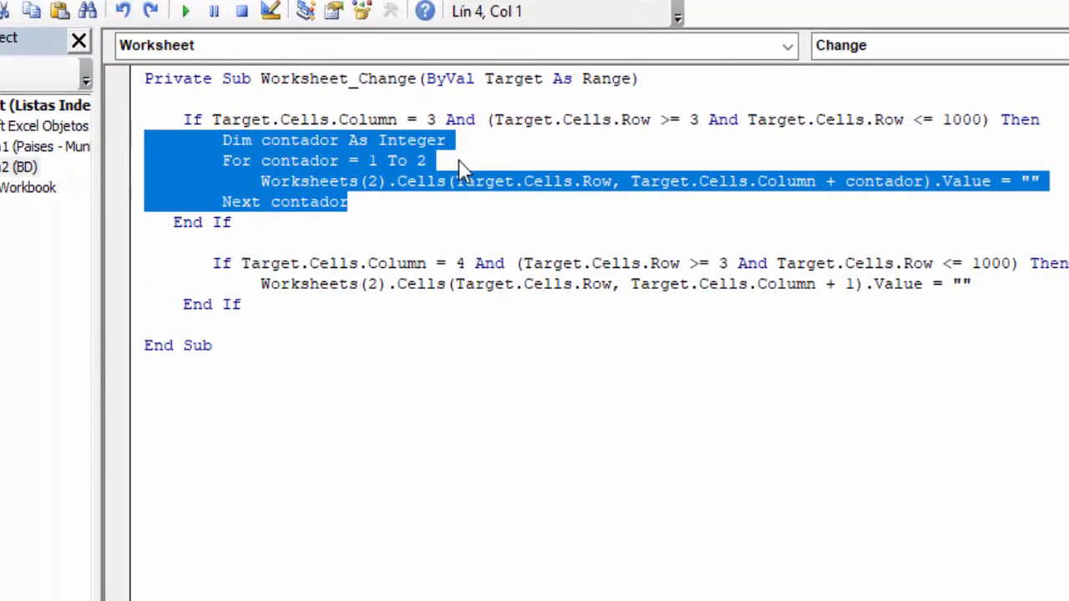
- Change the column 3 block's loop to For contador = 1 To 3, and return to the worksheet
click(445, 163)
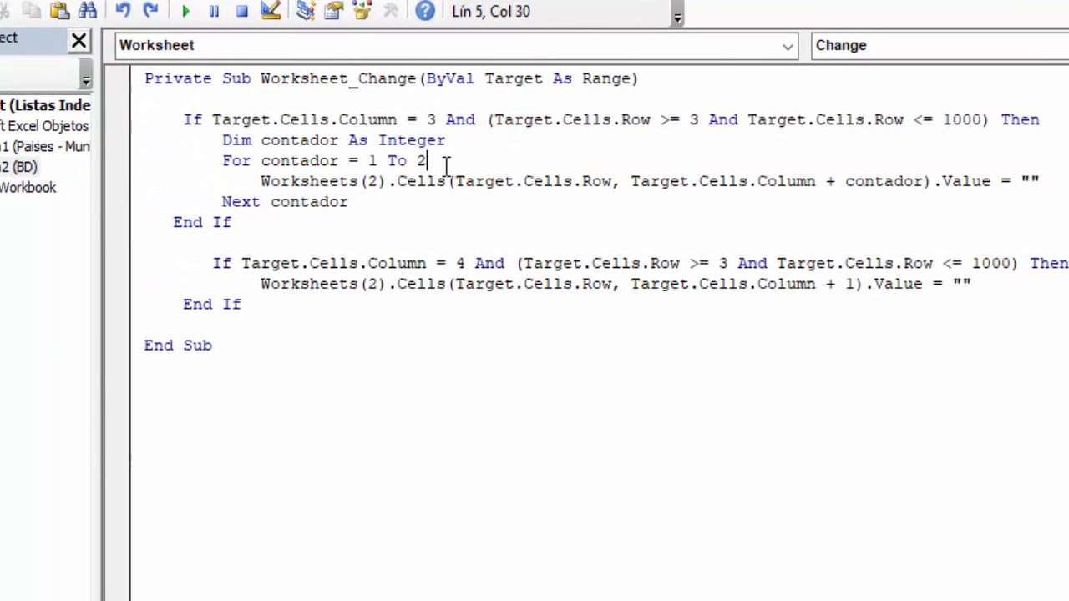
key(BackSpace)
text(3)
click(19, 14)
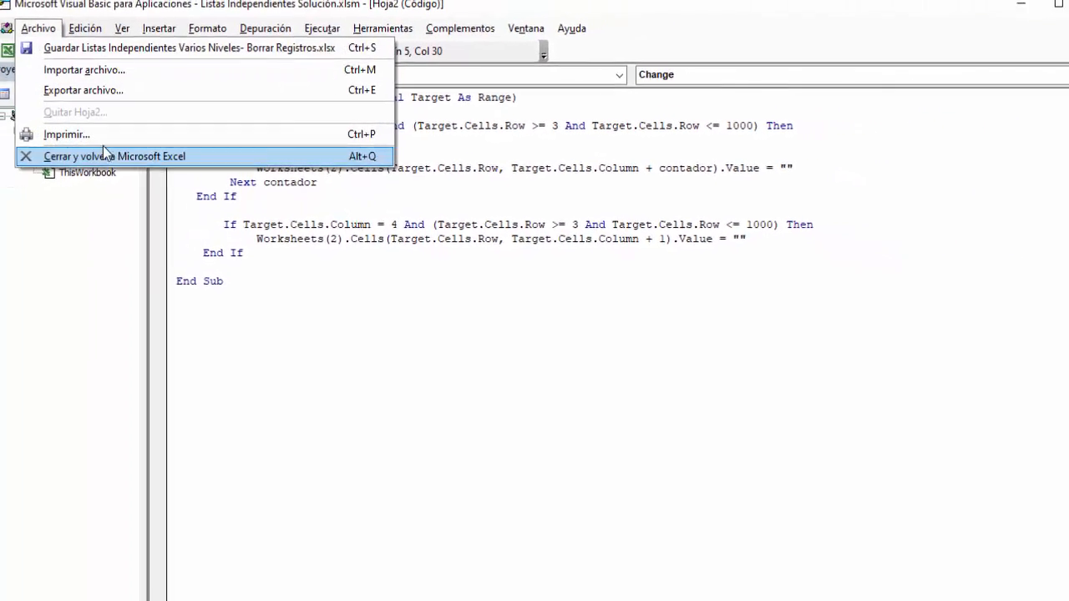
click(119, 156)
- Choose Colombia in C3 to test whether the three cells after it are cleared
click(256, 247)
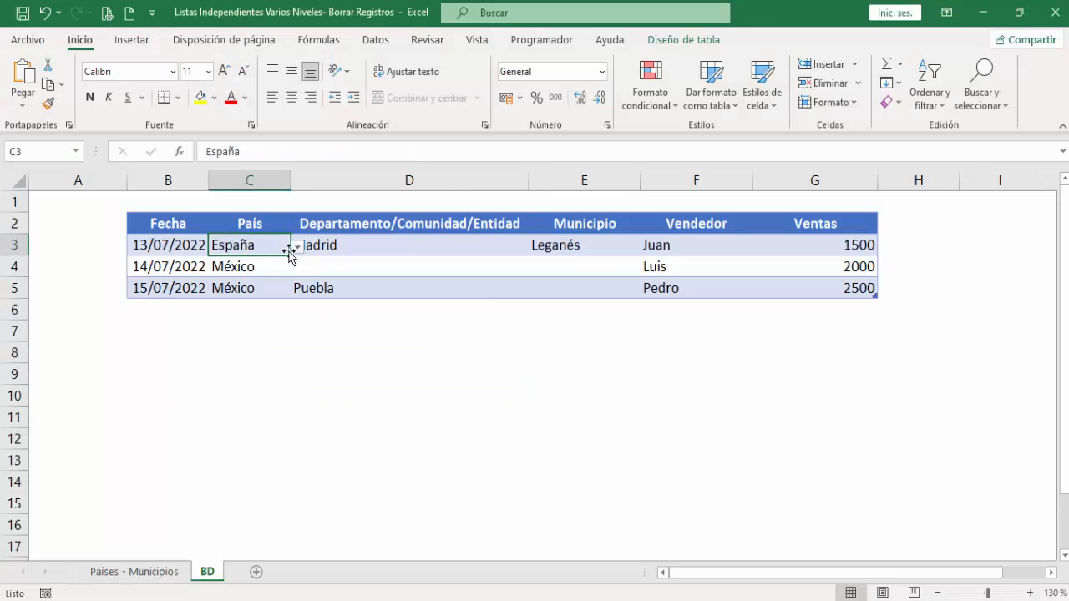
click(297, 248)
click(248, 281)
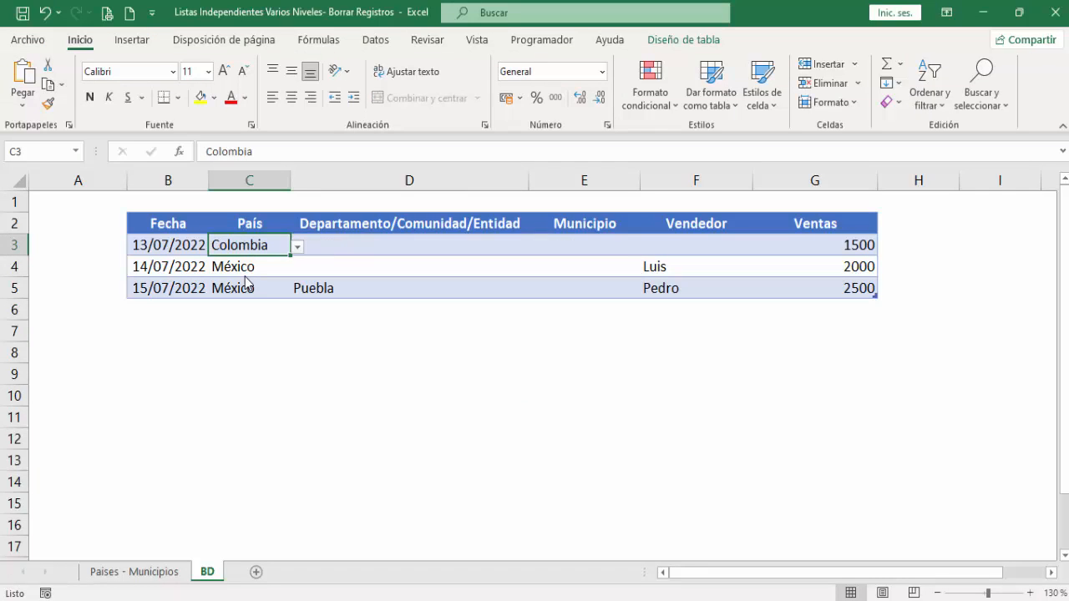